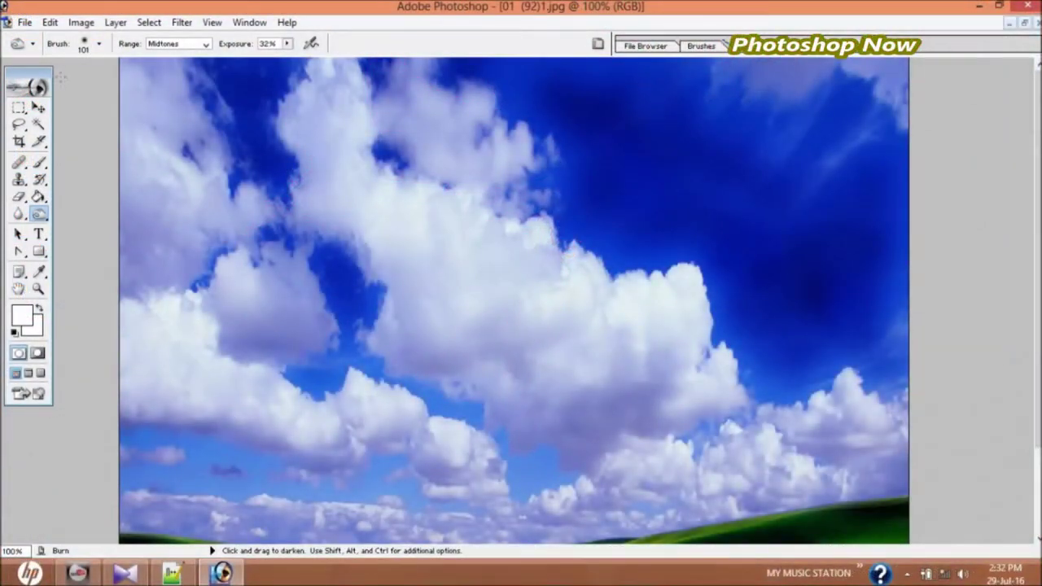
Step: Close the cloud photo 01 (92)1.jpg so no document remains open
left_click(1035, 24)
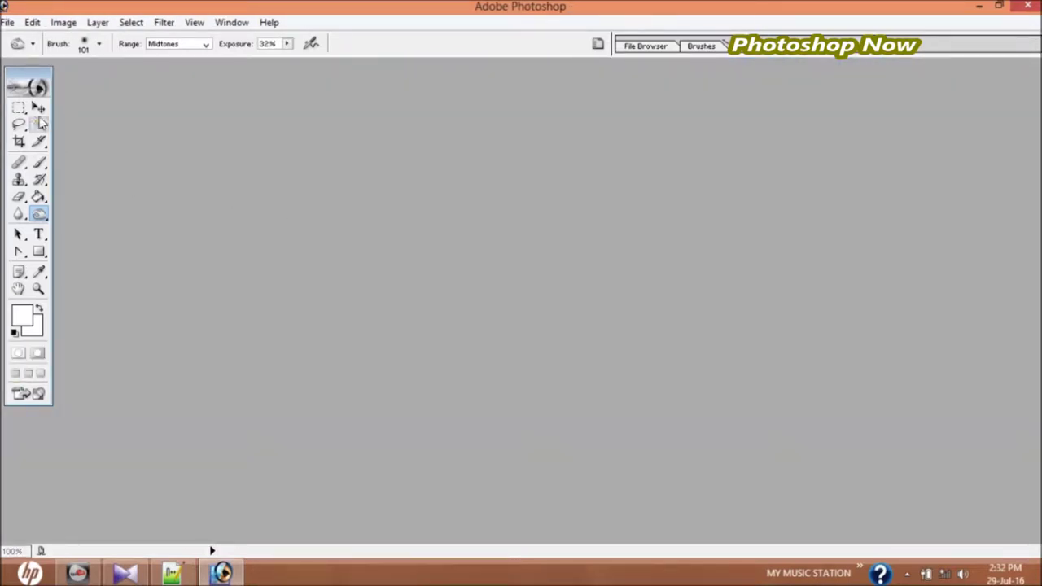
Step: Select the Move tool and open the 1N FFFCcopy photo
left_click(39, 110)
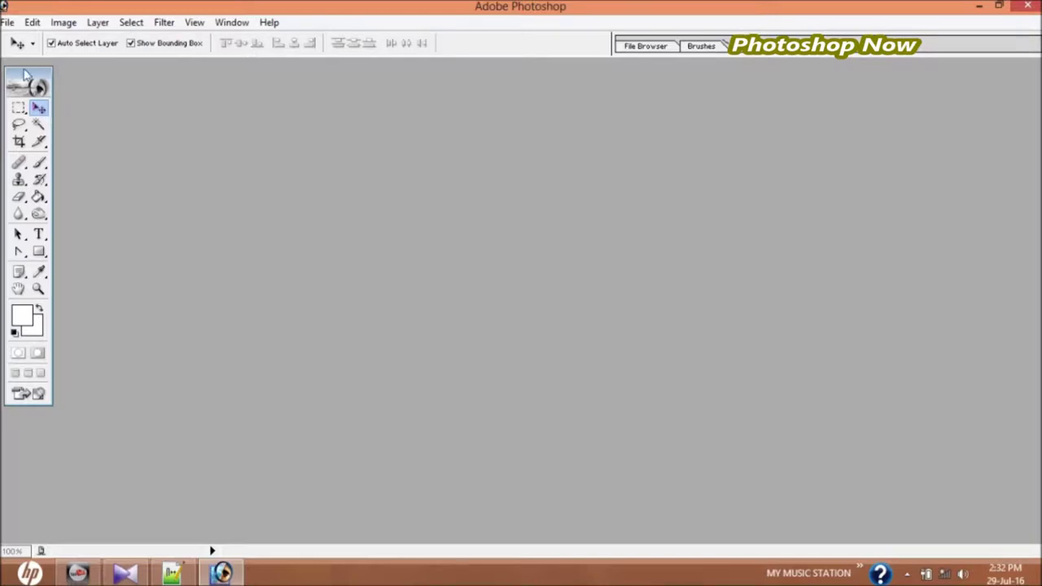
left_click(6, 22)
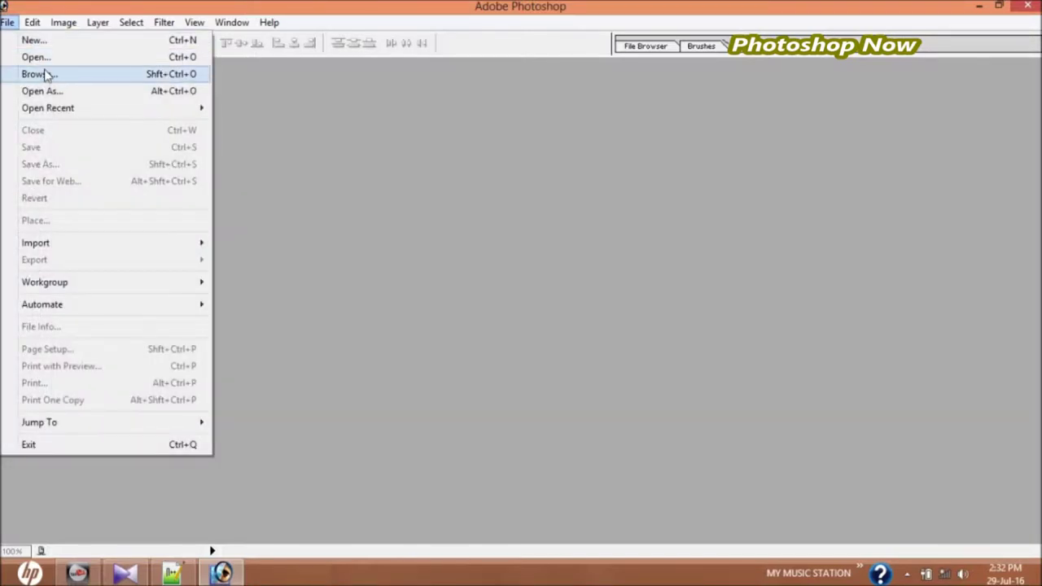
left_click(44, 59)
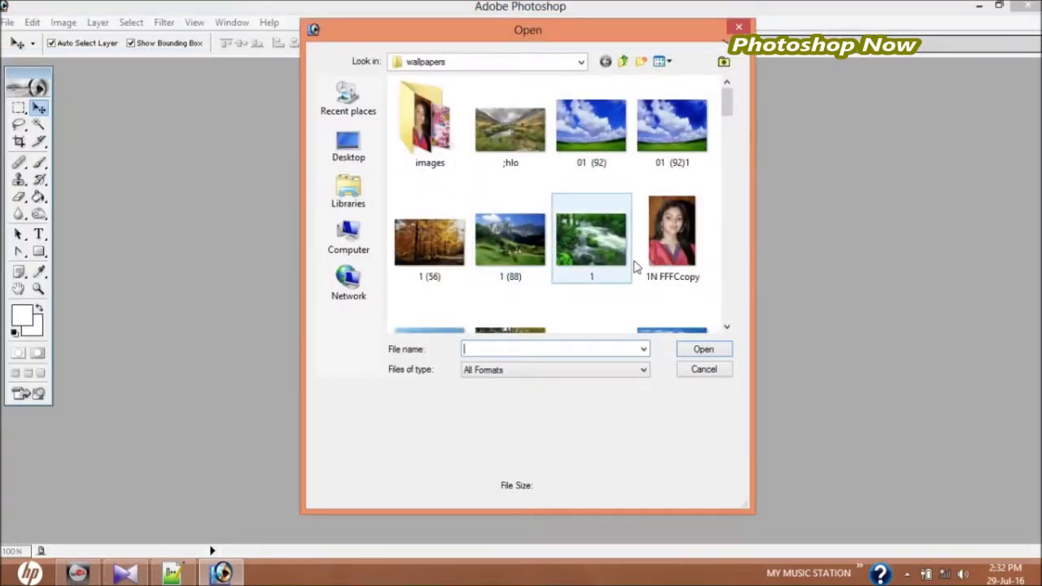
left_click(726, 326)
double_click(682, 207)
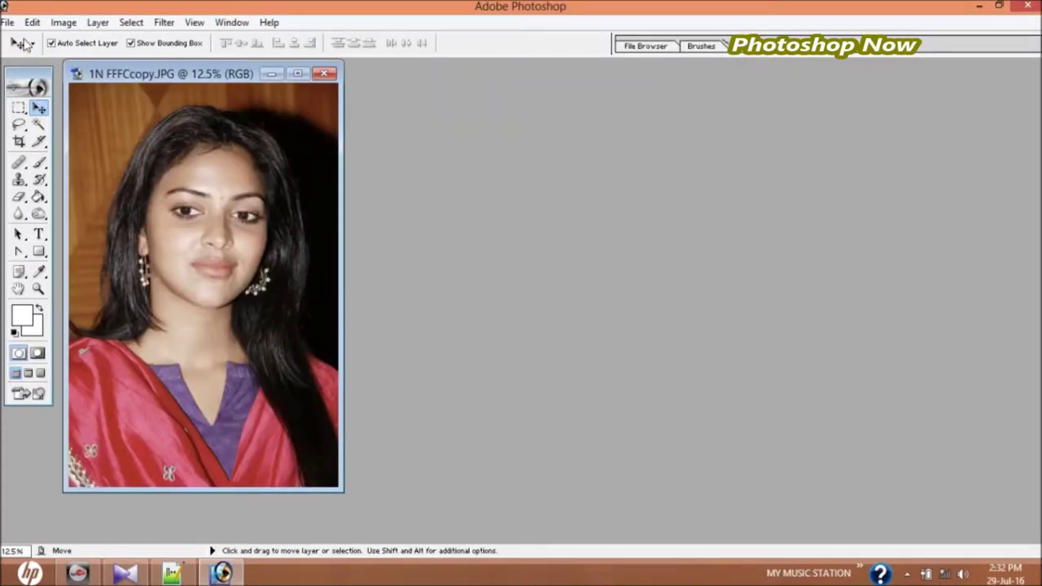
Step: Open the 20160623_131726 photo
left_click(7, 22)
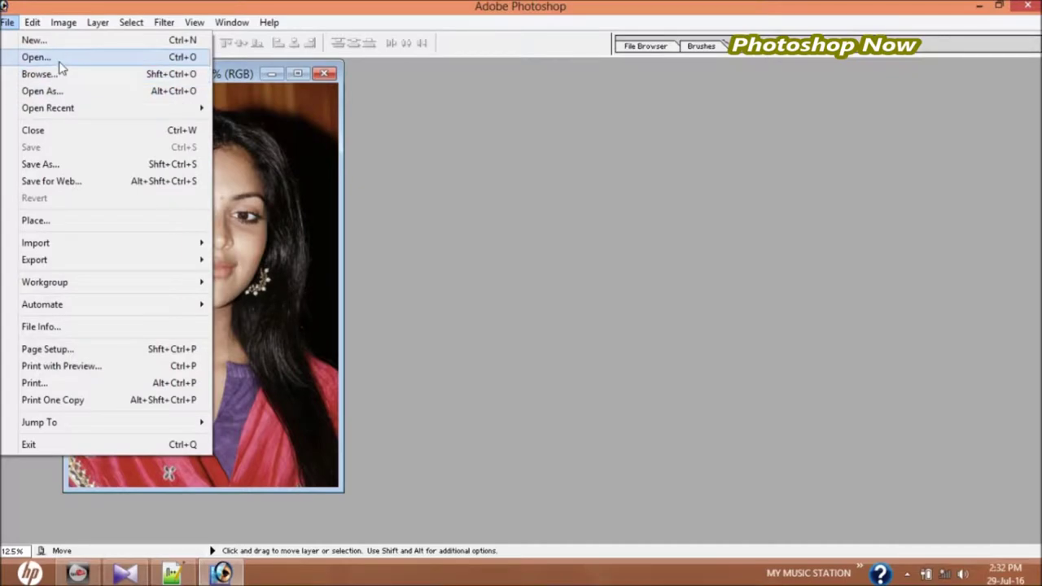
left_click(60, 63)
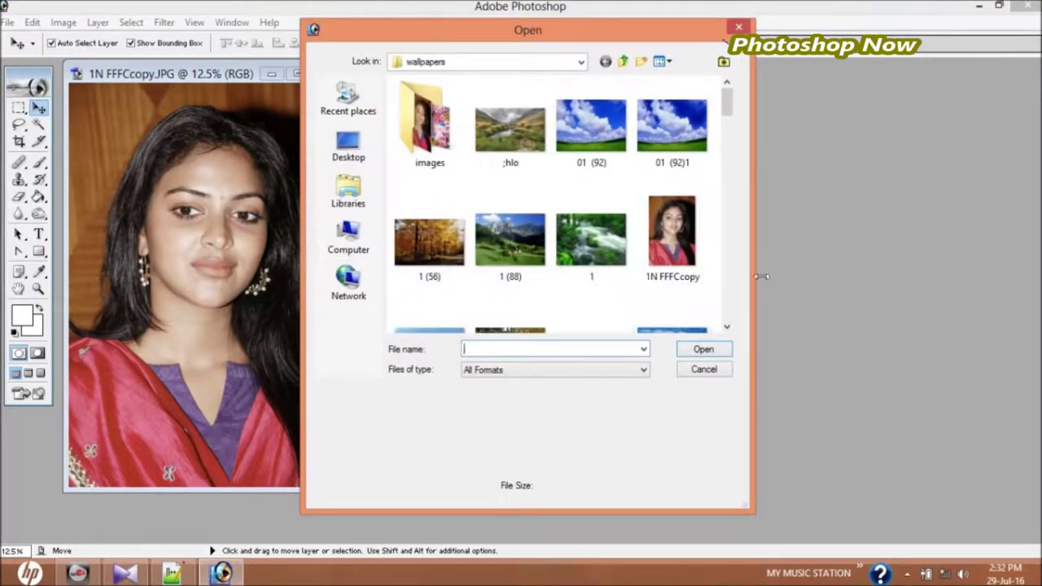
left_click(726, 327)
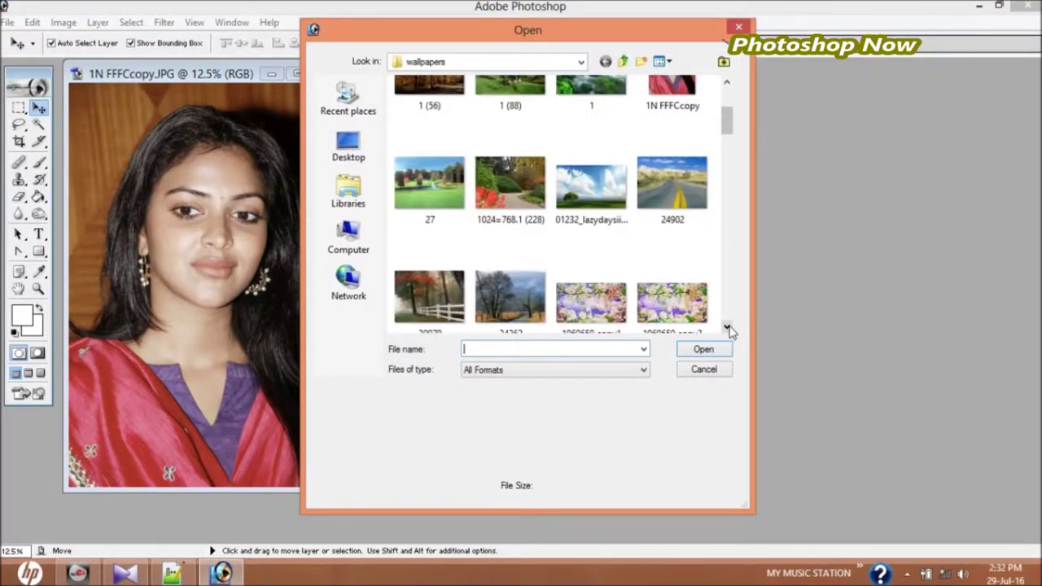
left_click(727, 327)
left_click(547, 218)
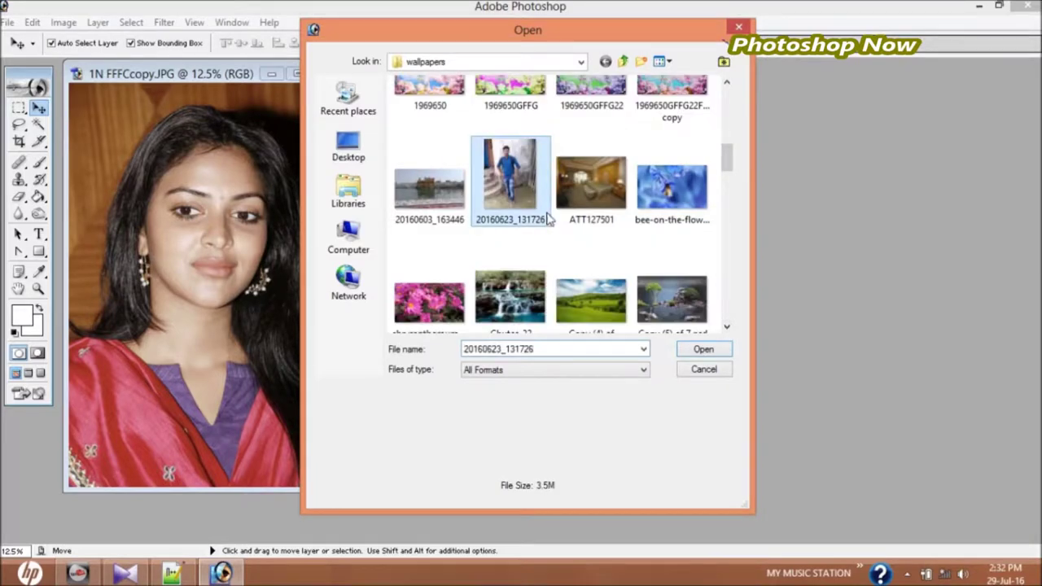
double_click(547, 218)
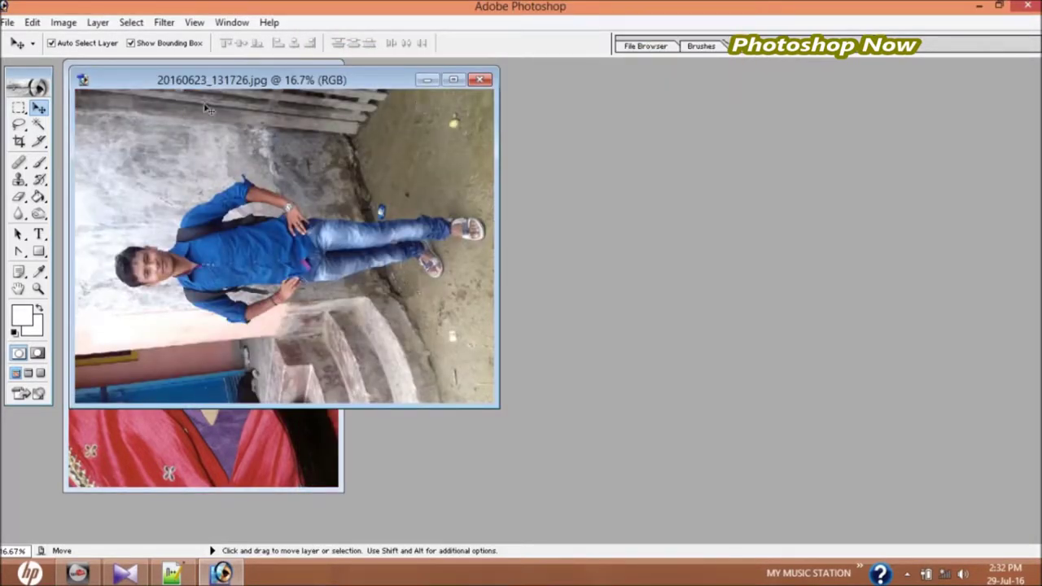
Step: Open the DSC01232 photo
left_click(31, 22)
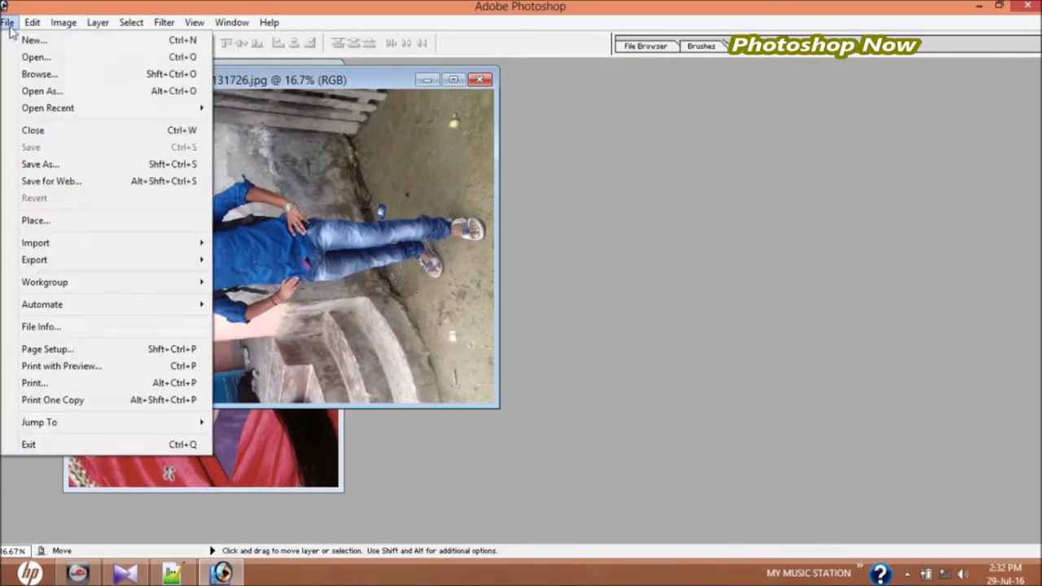
left_click(18, 58)
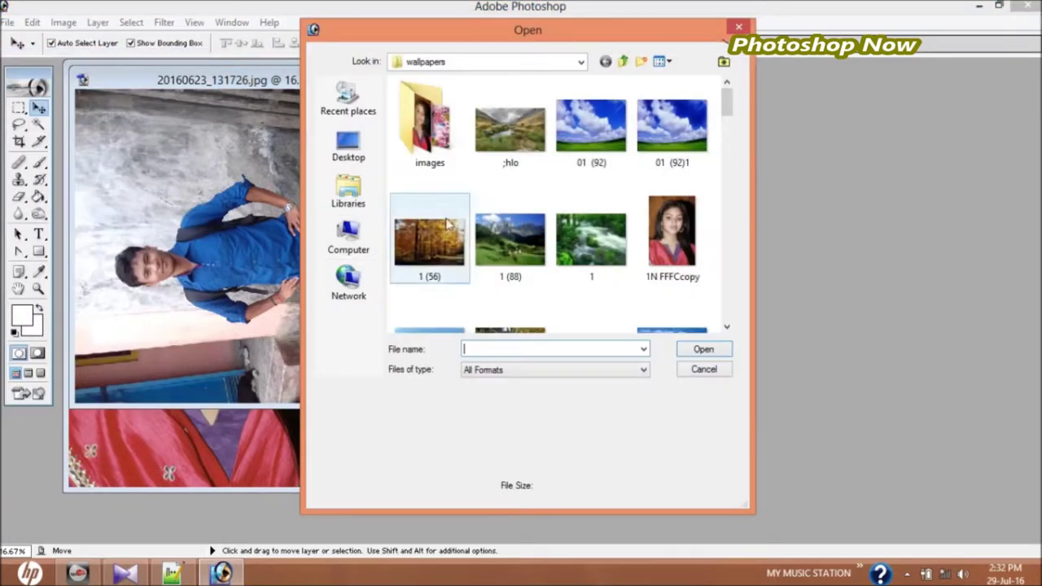
left_click(728, 329)
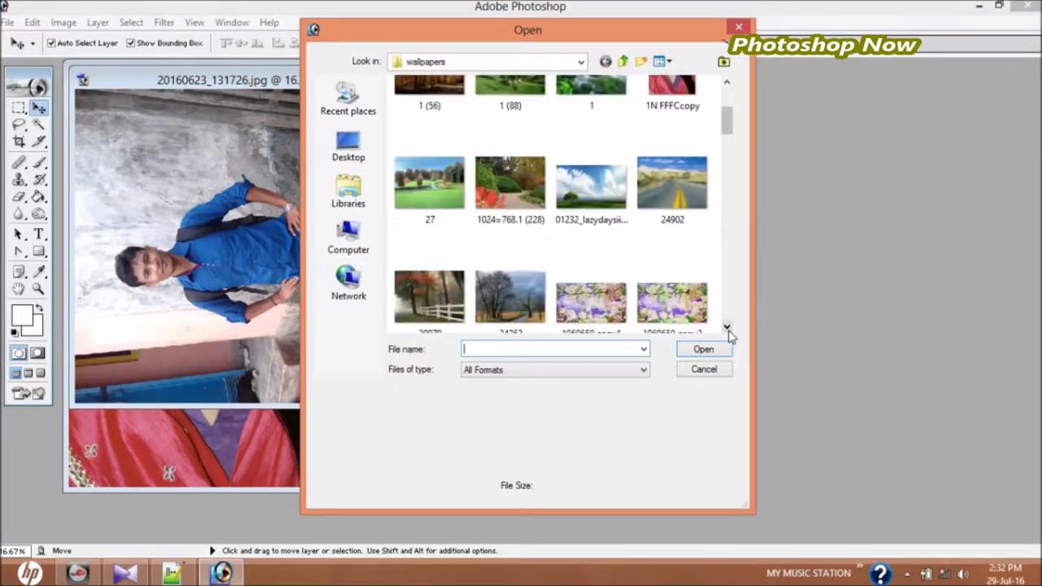
left_click(728, 329)
left_click(728, 329)
left_click(727, 328)
left_click(728, 329)
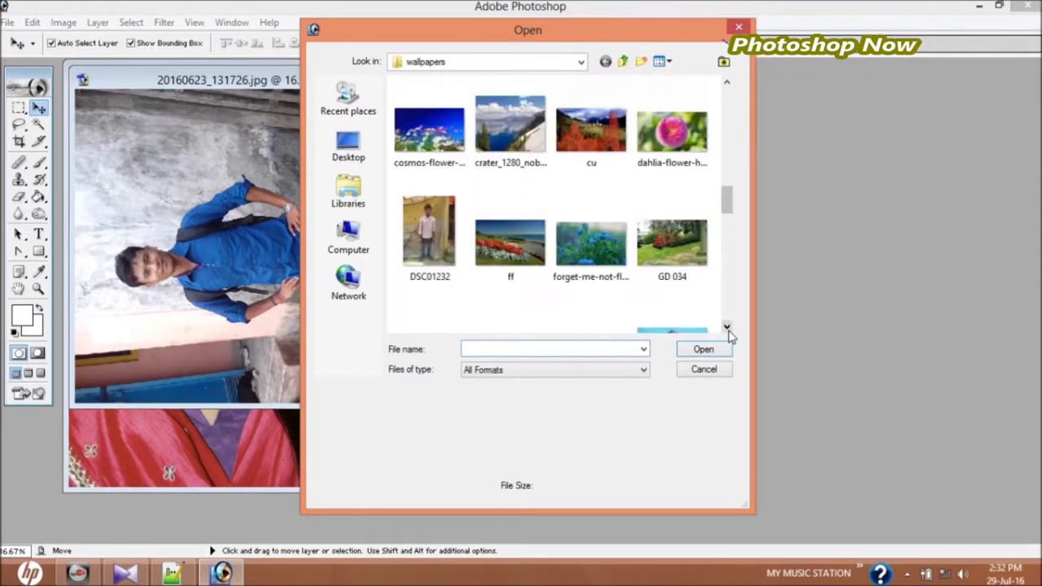
double_click(440, 259)
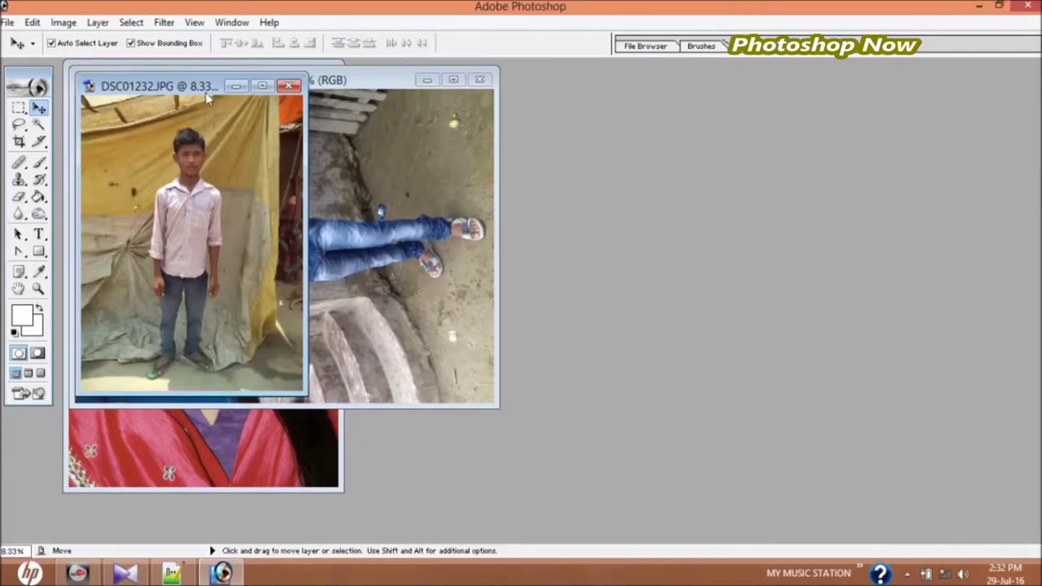
Step: Spread the three photo windows apart so each is visible
left_click(384, 154)
left_click_drag(250, 91, 598, 104)
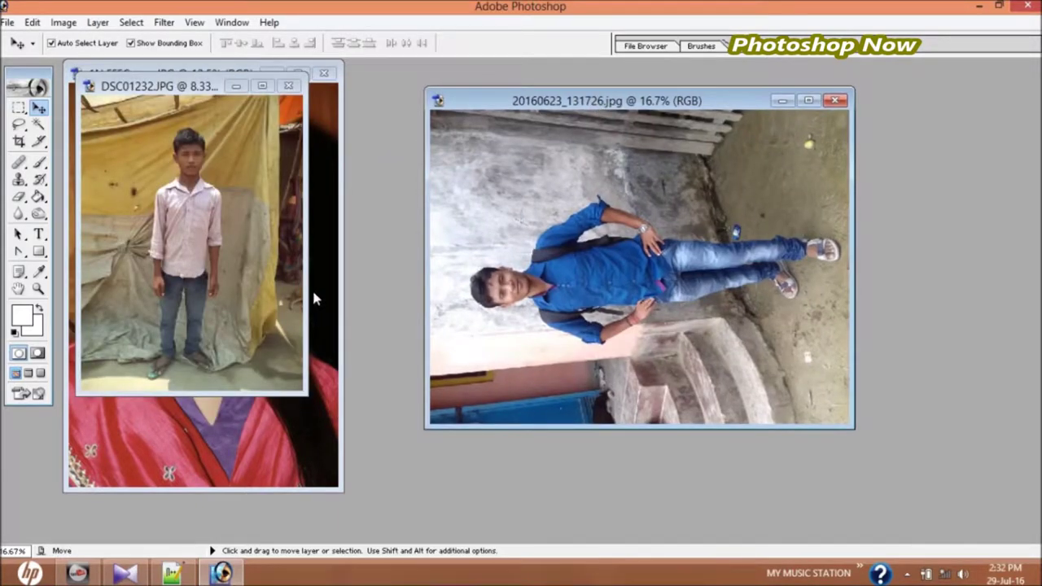
left_click(313, 294)
left_click_drag(226, 79, 236, 84)
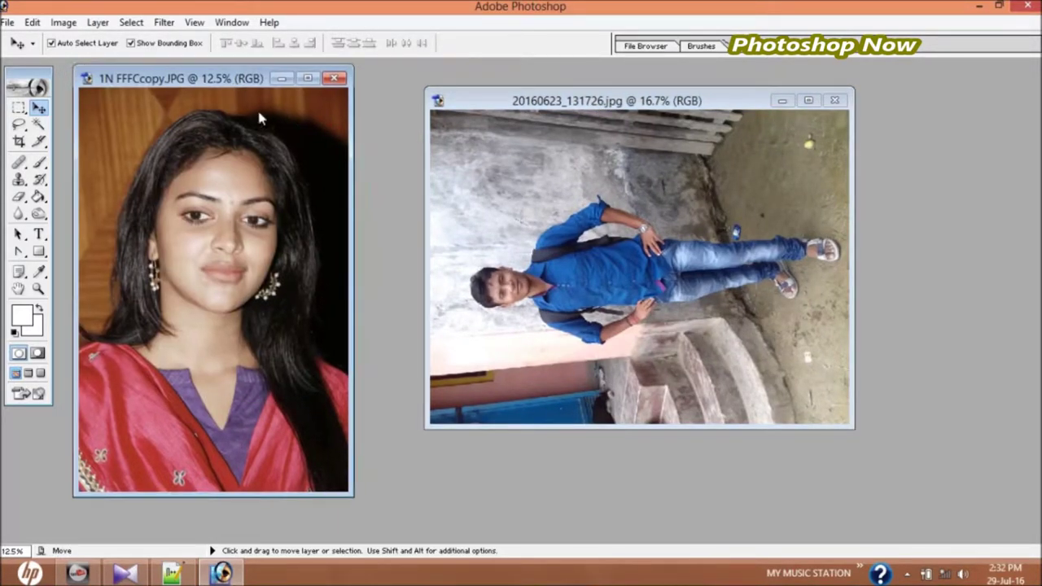
left_click_drag(259, 118, 362, 162)
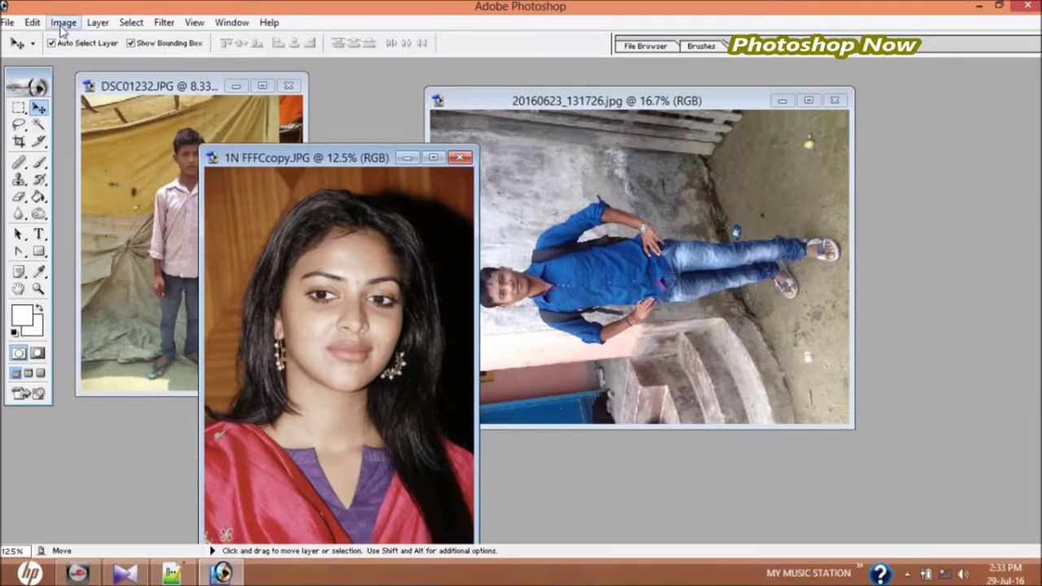
left_click(7, 22)
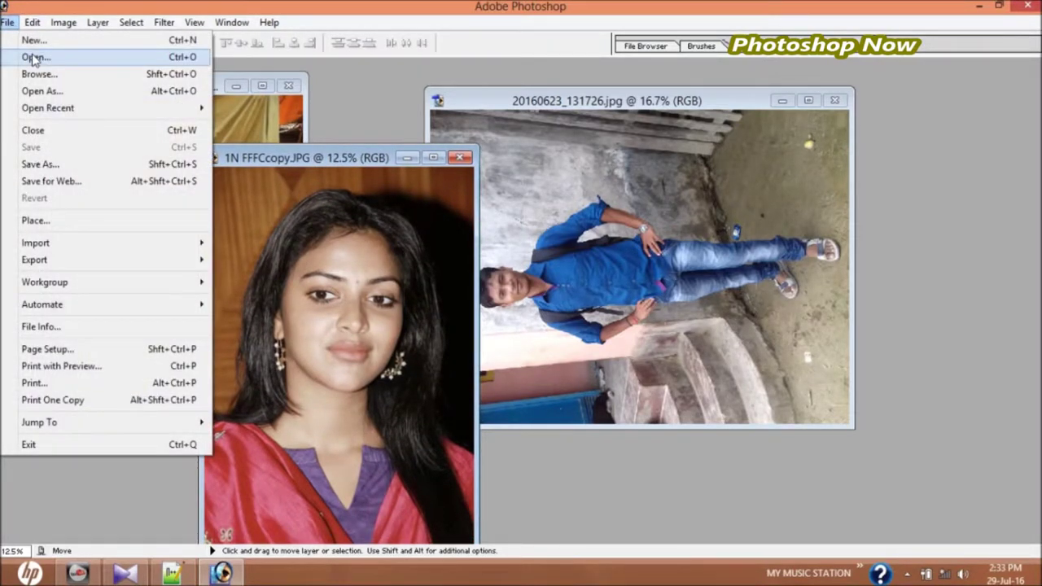
Step: Open the Copy (32) of IMG0069.JPG park landscape
left_click(34, 58)
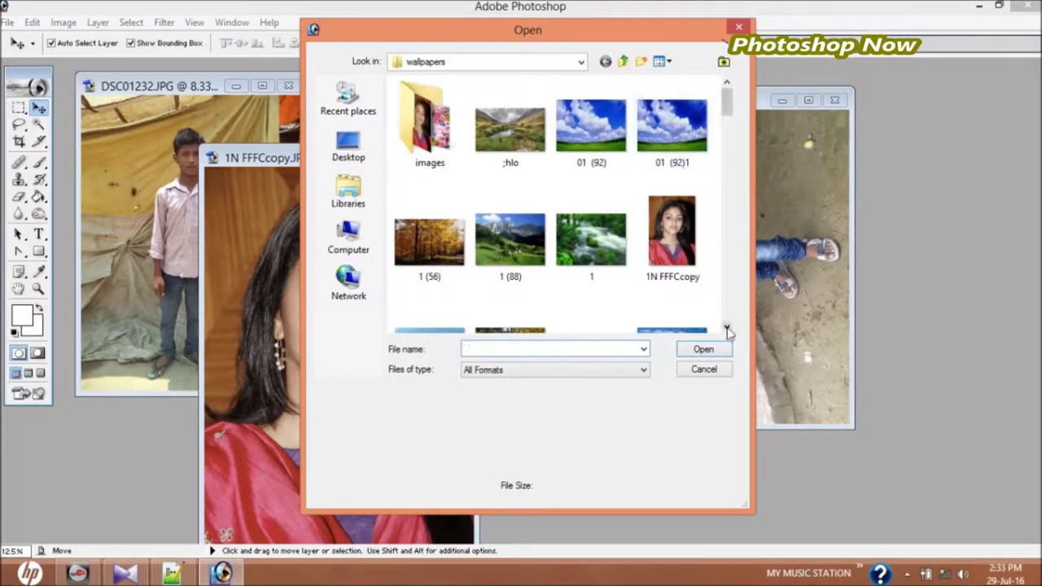
scroll(728, 330, "down", 2)
scroll(728, 329, "down", 1)
scroll(727, 330, "down", 1)
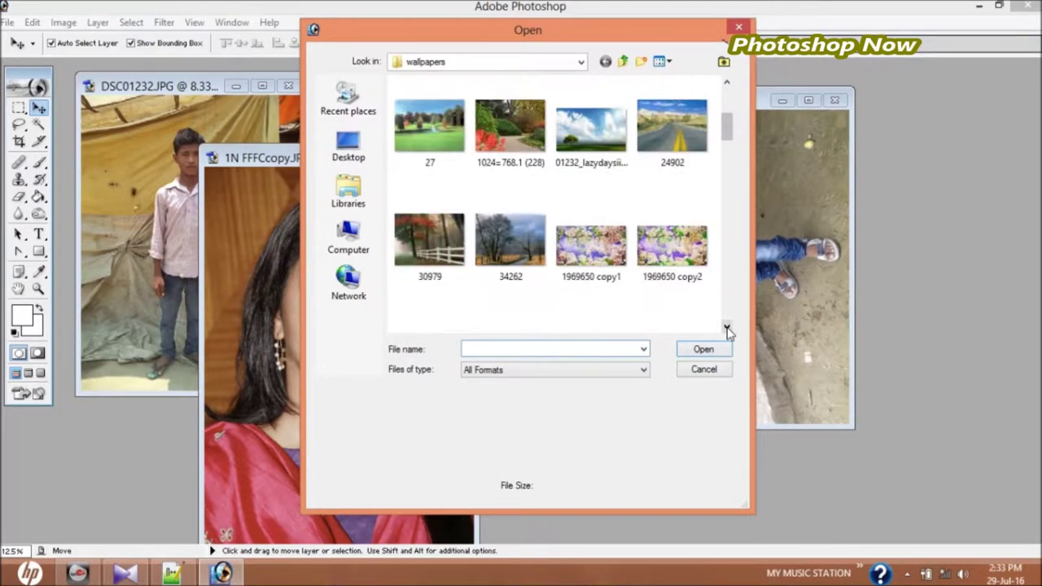
scroll(727, 330, "down", 1)
left_click(726, 329)
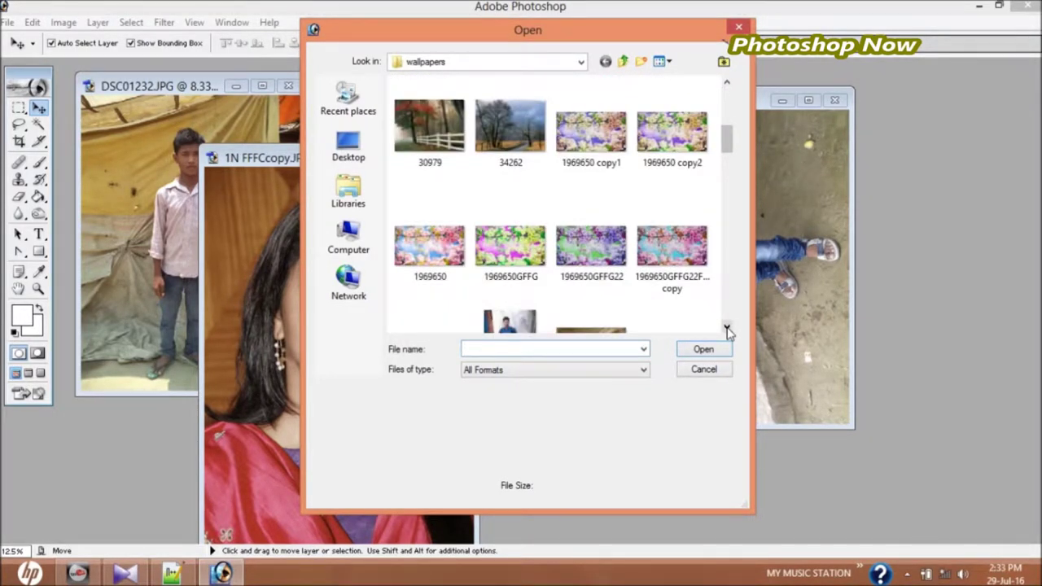
scroll(728, 329, "down", 1)
scroll(728, 330, "down", 1)
scroll(727, 329, "down", 1)
scroll(728, 330, "down", 1)
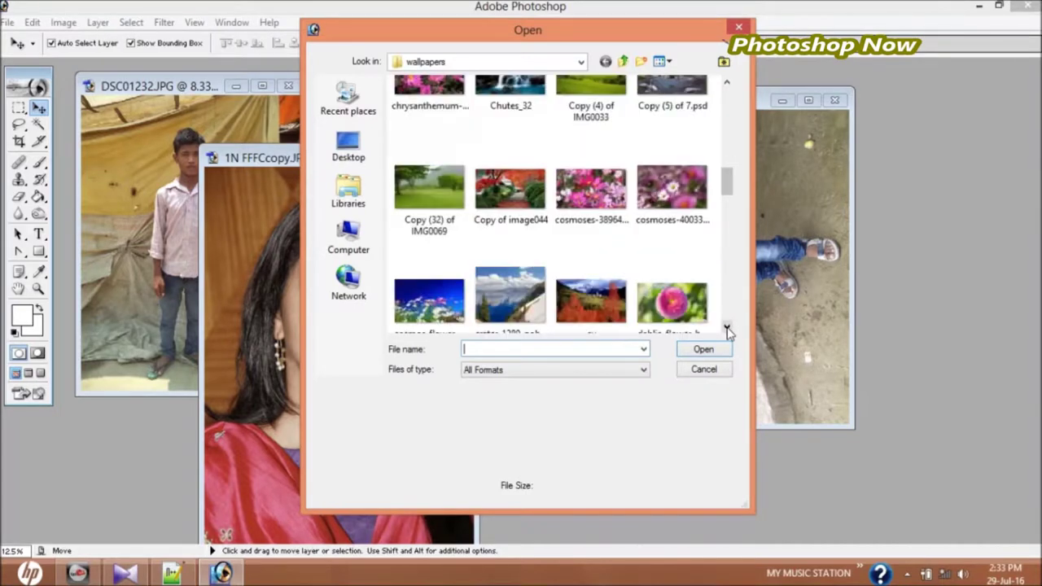
double_click(450, 213)
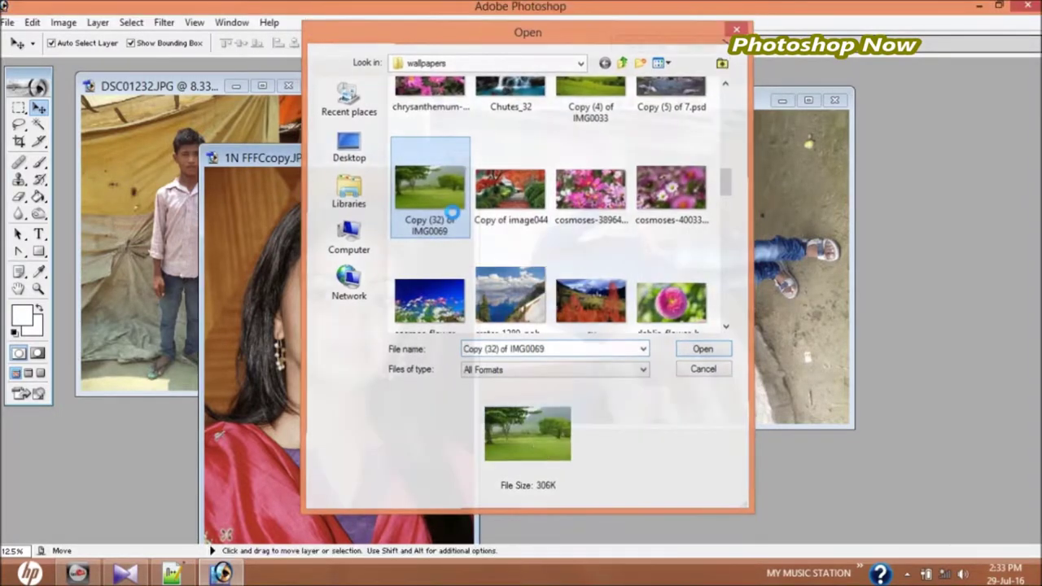
Step: Arrange the landscape on the right and the portrait windows on the left
mouse_move(356, 95)
left_mouse_down()
mouse_move(802, 82)
mouse_move(755, 96)
left_mouse_up()
left_click(93, 271)
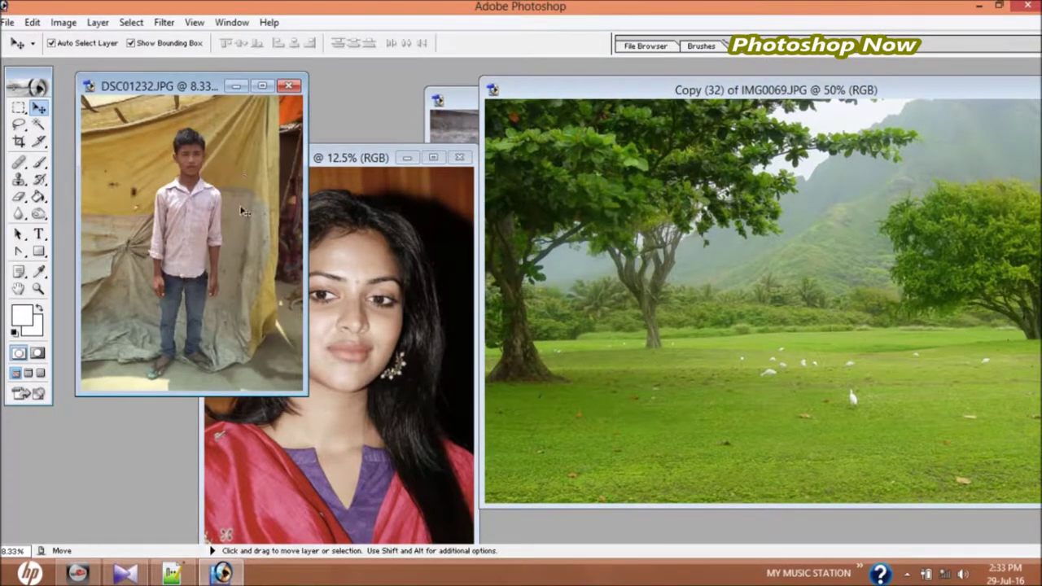
left_click(460, 124)
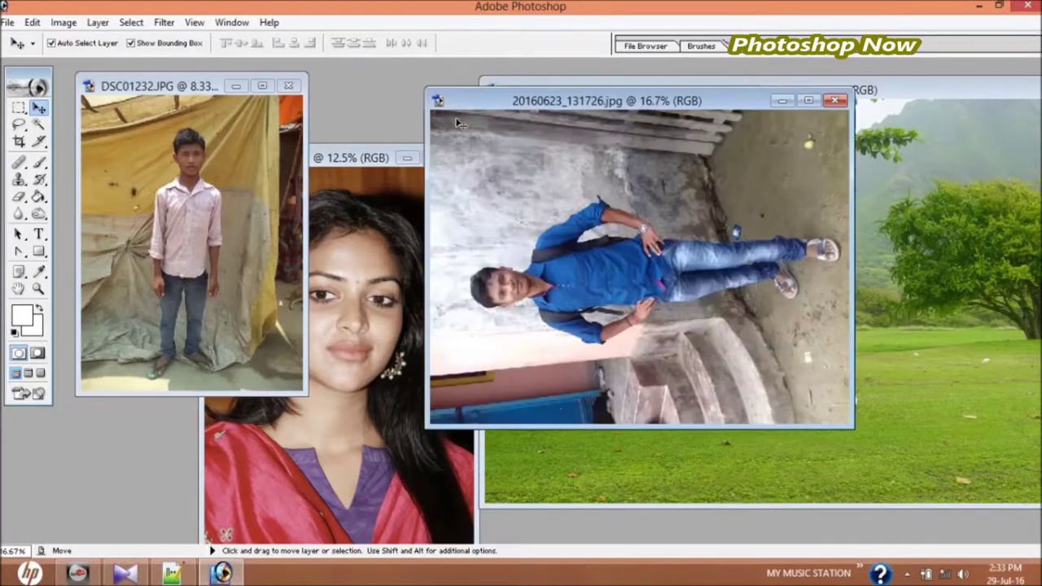
mouse_move(496, 100)
left_mouse_down()
mouse_move(301, 94)
mouse_move(267, 74)
left_mouse_up()
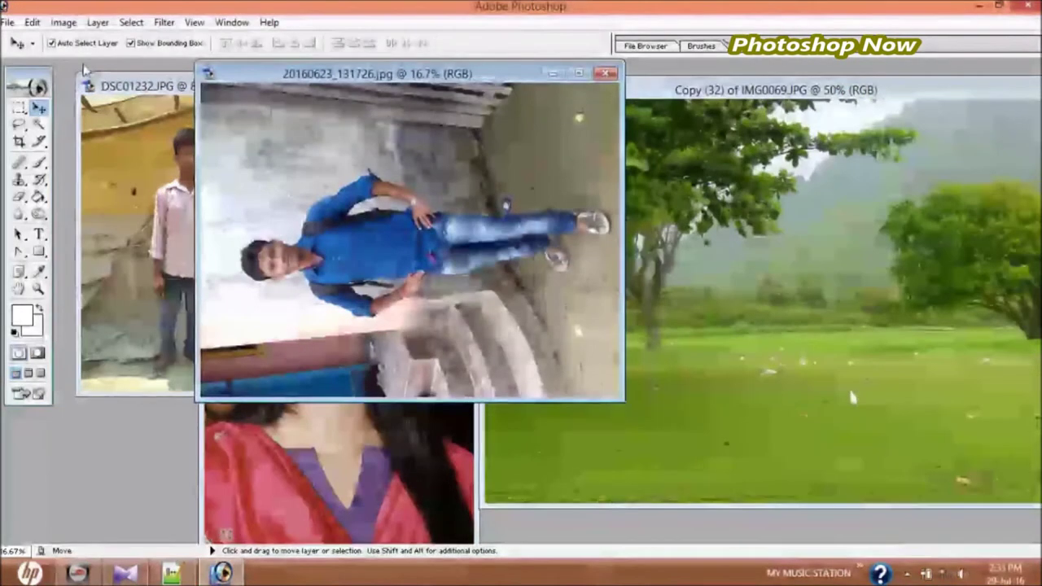
left_click(63, 23)
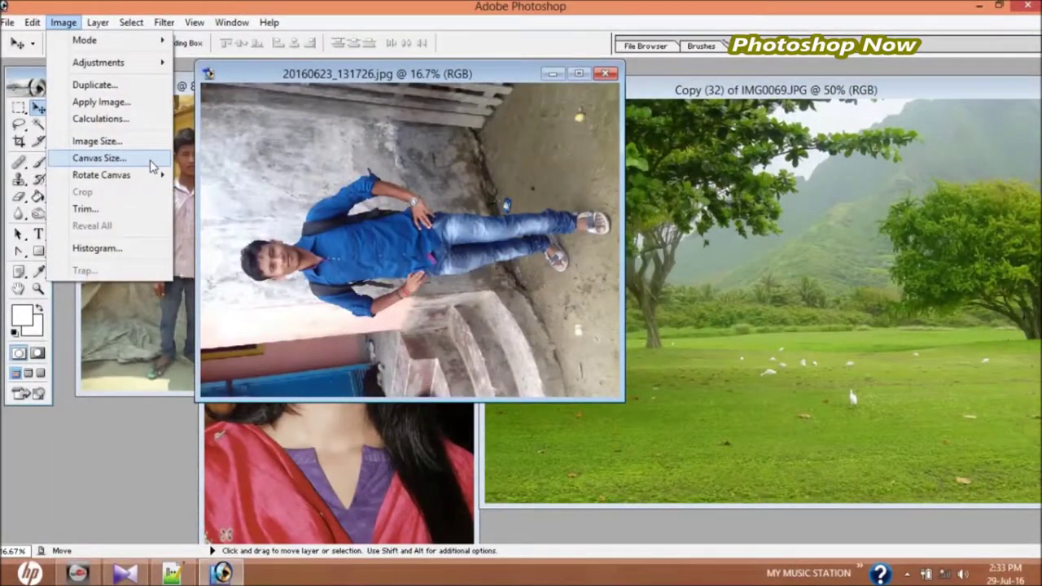
mouse_move(101, 175)
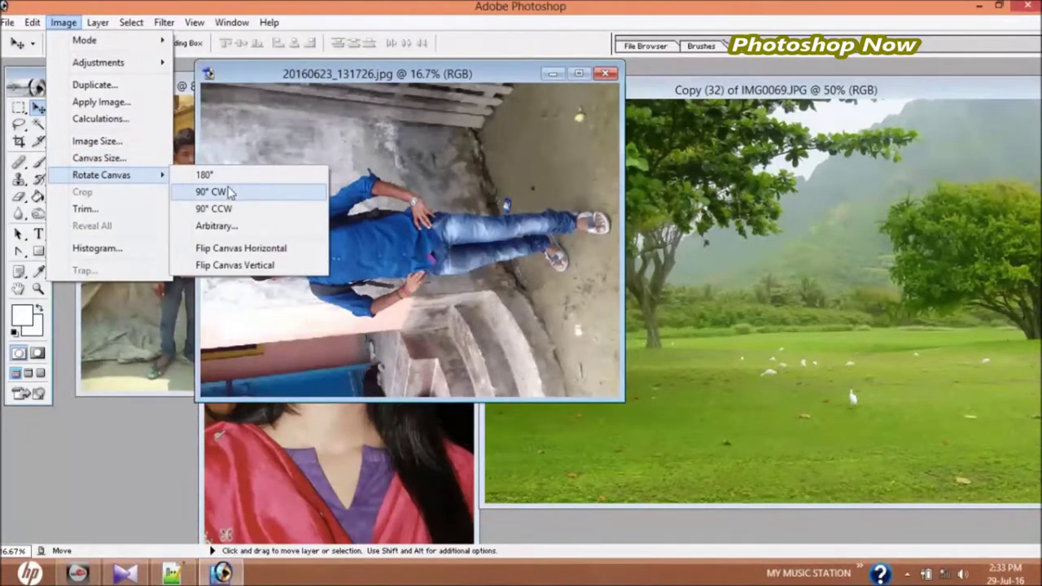
Step: Rotate the man-in-blue photo 90° clockwise and brighten it with a curves midpoint raised 117→133
left_click(248, 193)
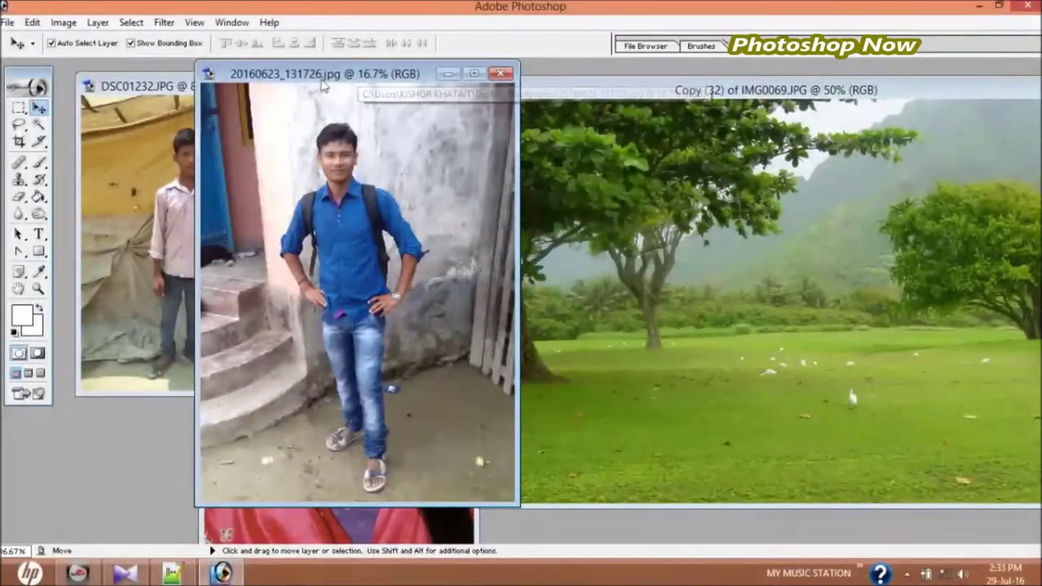
left_click_drag(317, 78, 415, 65)
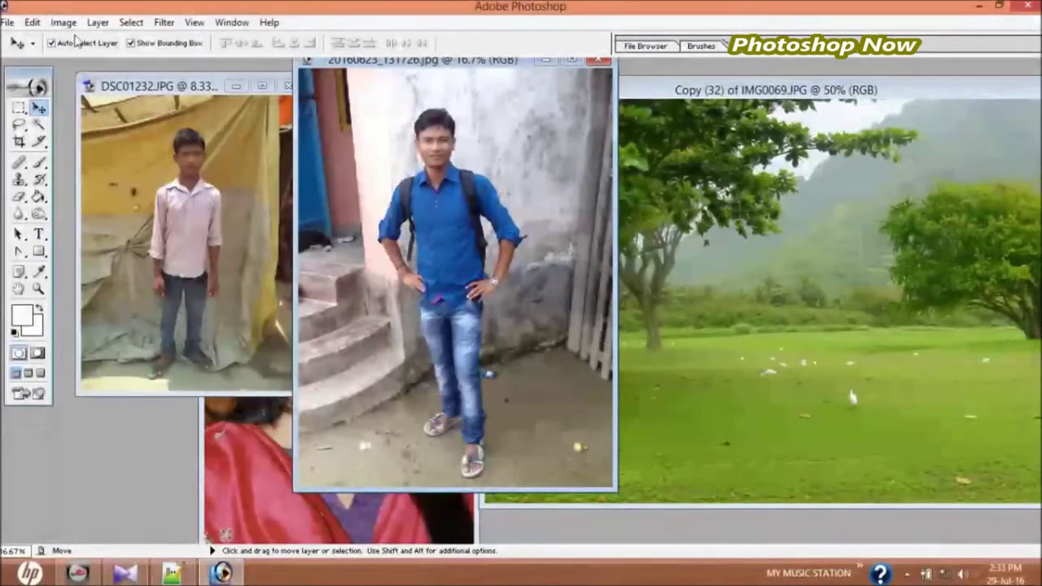
left_click(64, 22)
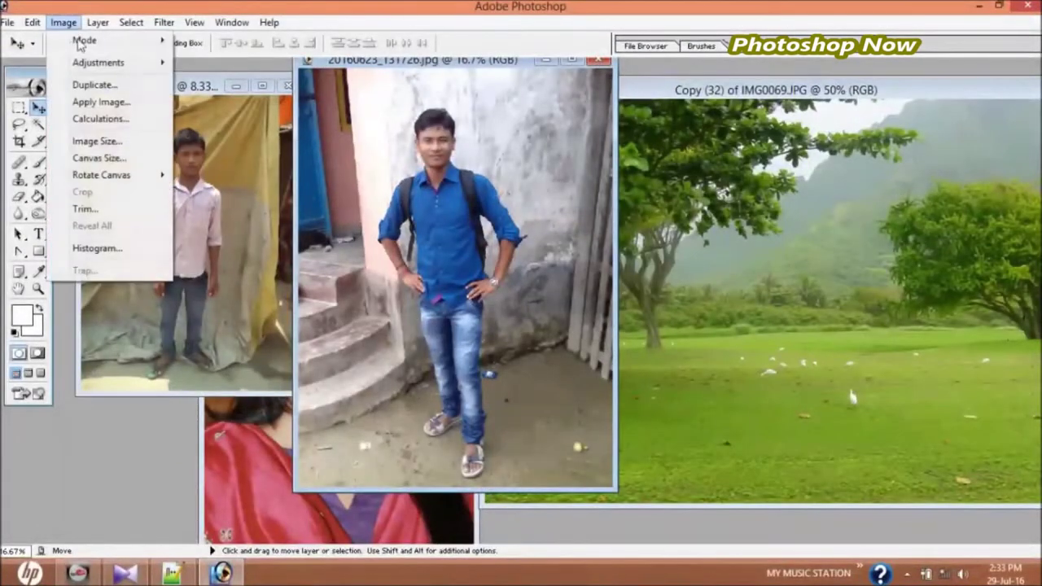
mouse_move(99, 62)
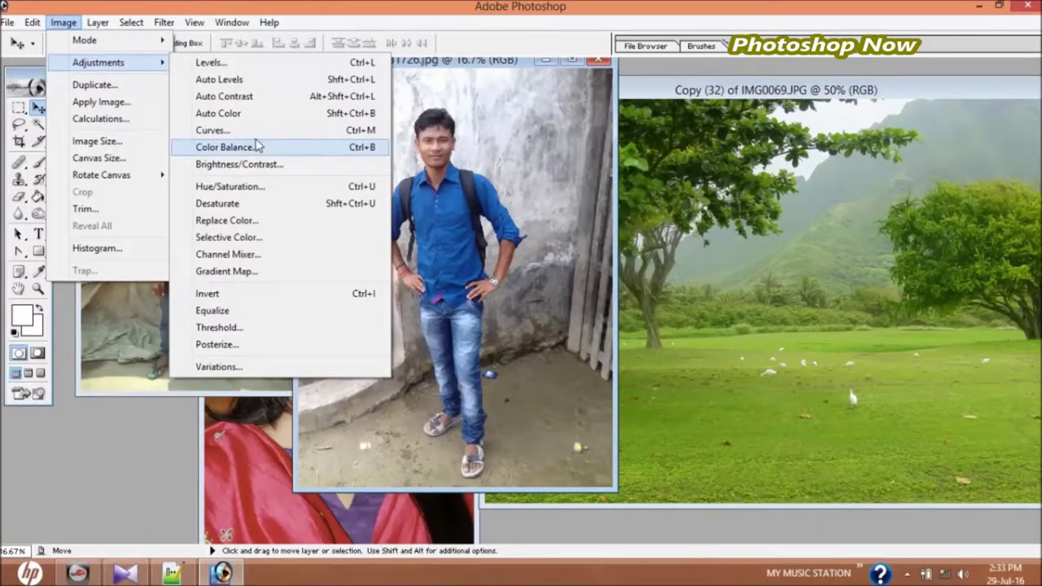
left_click(213, 130)
left_click_drag(861, 265, 861, 256)
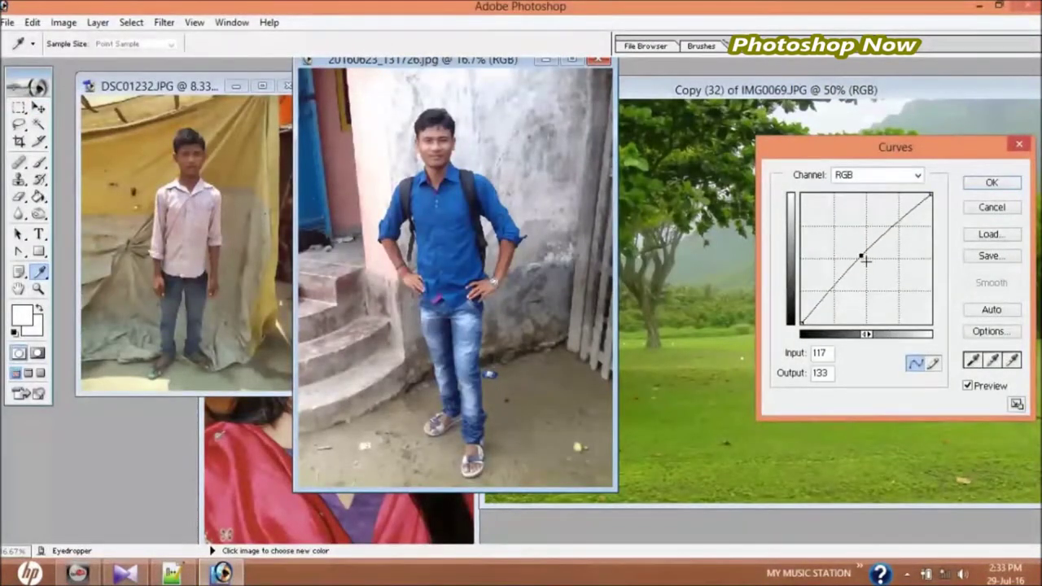
left_click(991, 184)
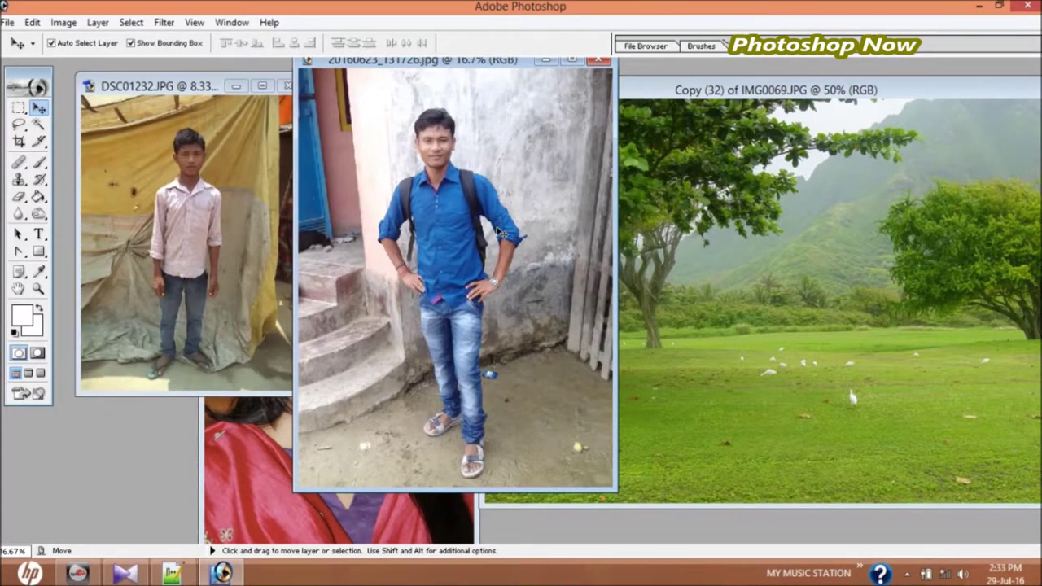
Step: Copy the man-in-blue photo into the landscape as Layer 1 and begin scaling it
left_click_drag(502, 234, 883, 321)
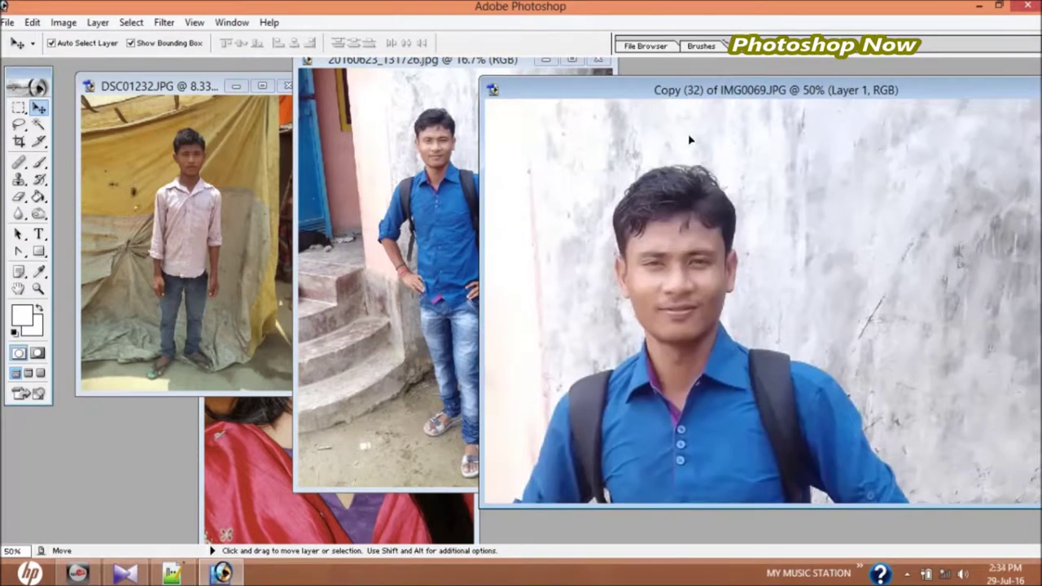
left_click_drag(755, 182, 721, 263)
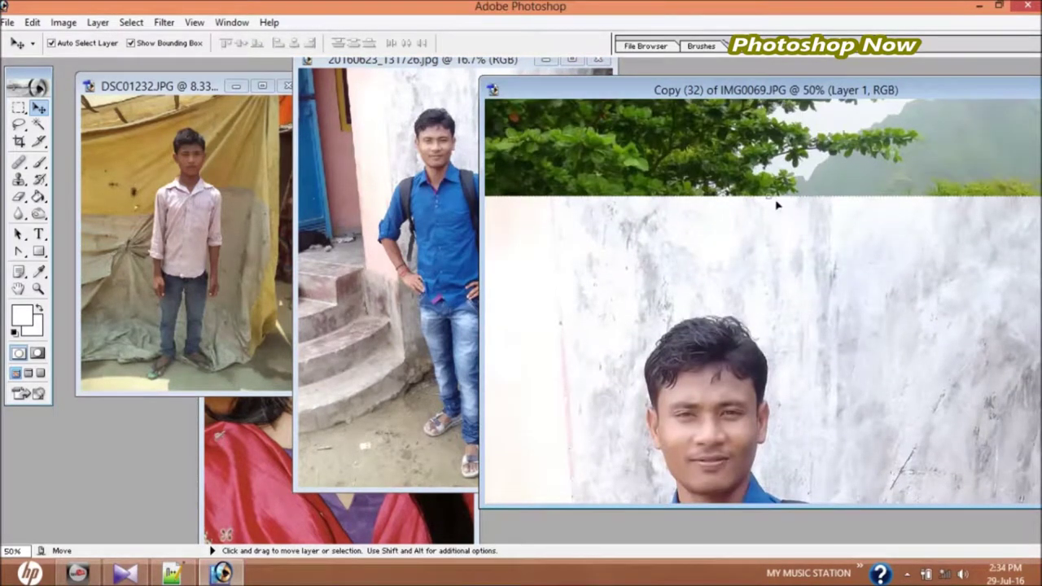
left_click_drag(773, 200, 791, 337)
key("ctrl+t")
left_click_drag(844, 465, 831, 269)
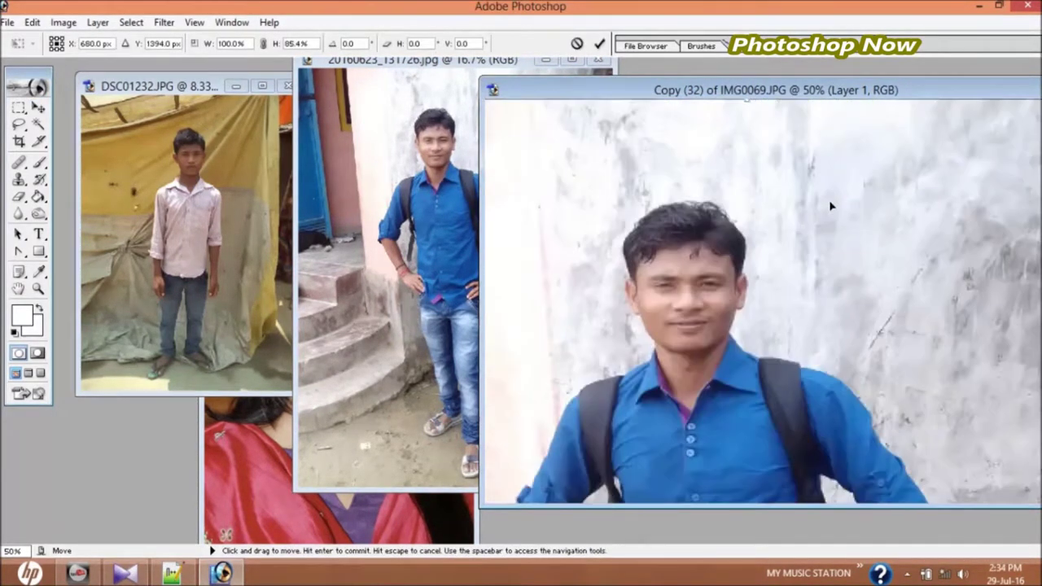
left_click_drag(684, 294, 572, 211)
left_click_drag(937, 293, 673, 302)
left_click_drag(586, 294, 707, 248)
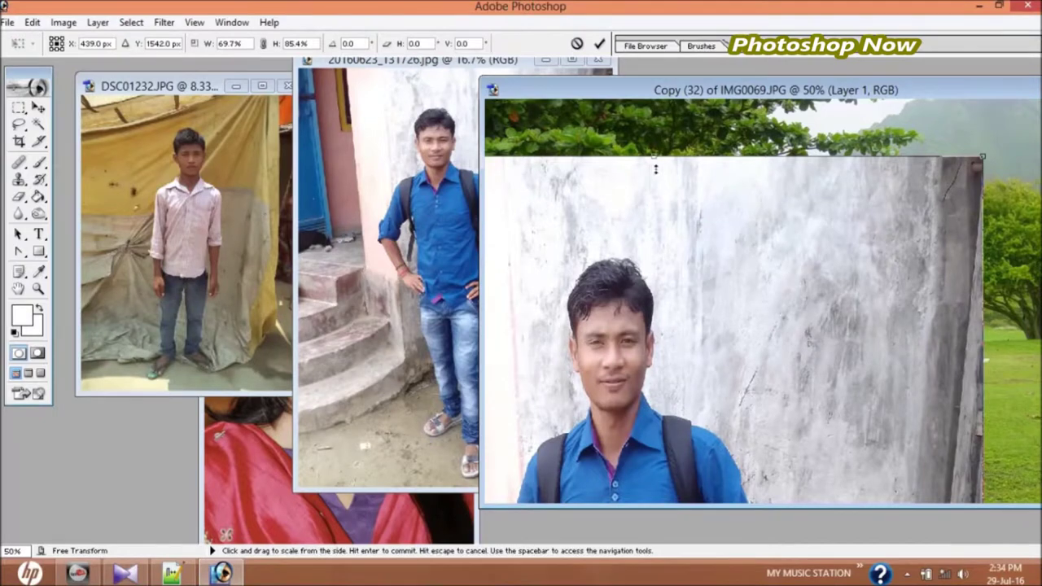
mouse_move(663, 181)
left_mouse_down()
mouse_move(749, 377)
mouse_move(854, 231)
left_mouse_up()
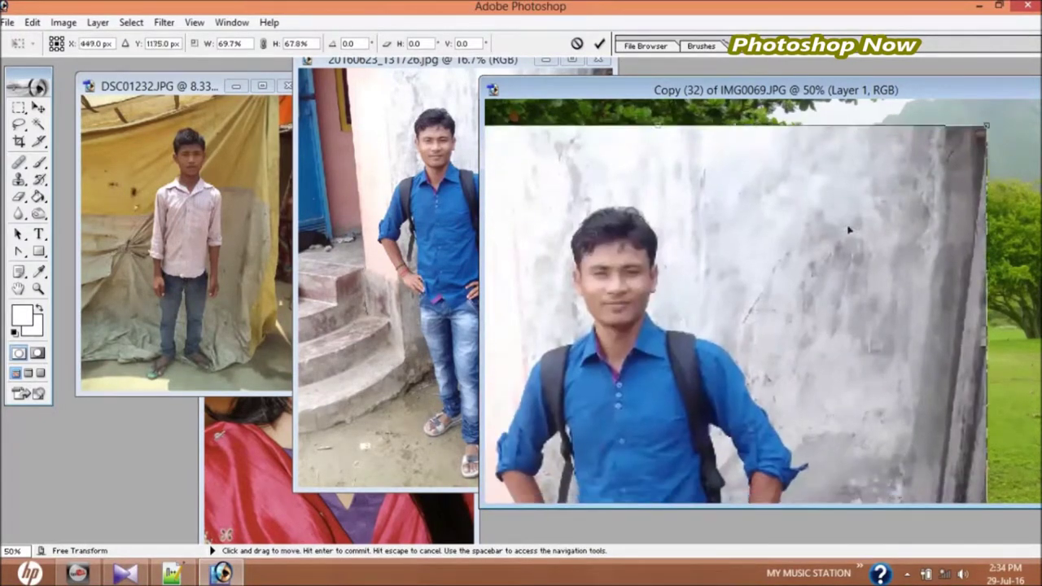
left_click_drag(716, 281, 863, 281)
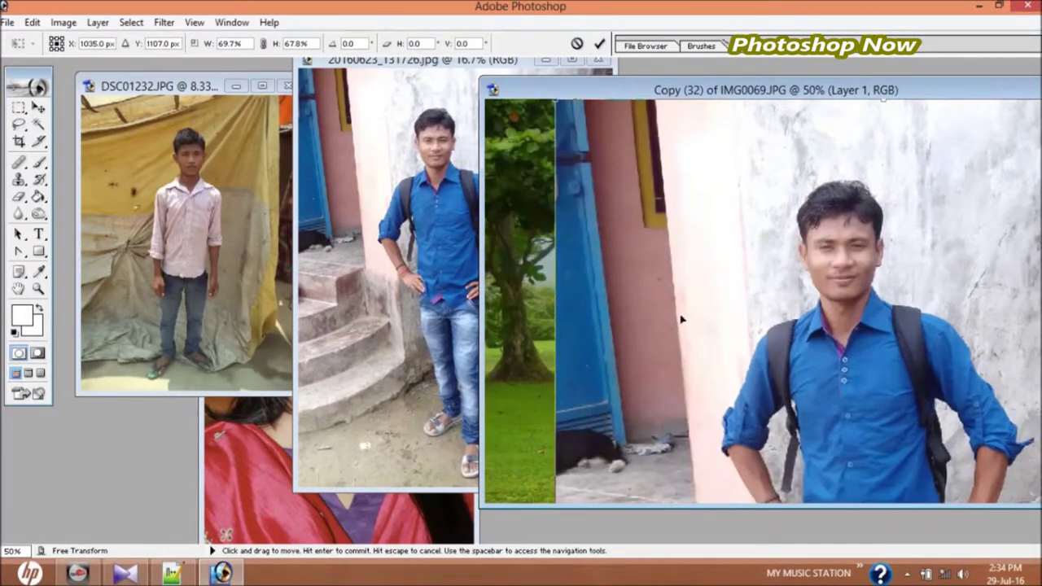
left_click_drag(552, 345, 821, 345)
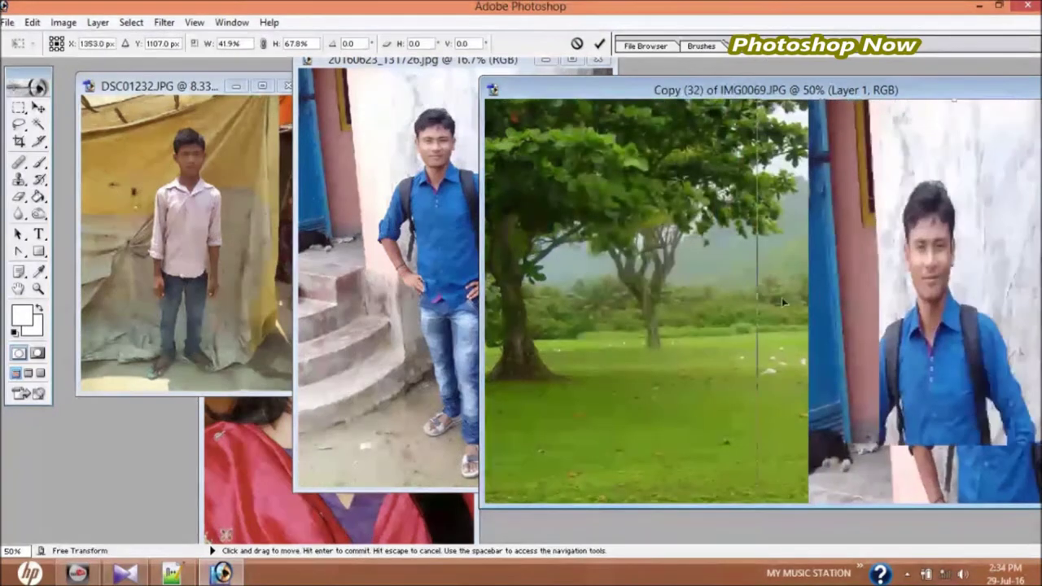
Step: Fit Layer 1 over the landscape's left portion from top to bottom and commit
left_click_drag(936, 326, 769, 354)
mouse_move(739, 156)
left_mouse_down()
mouse_move(751, 356)
mouse_move(779, 263)
left_mouse_up()
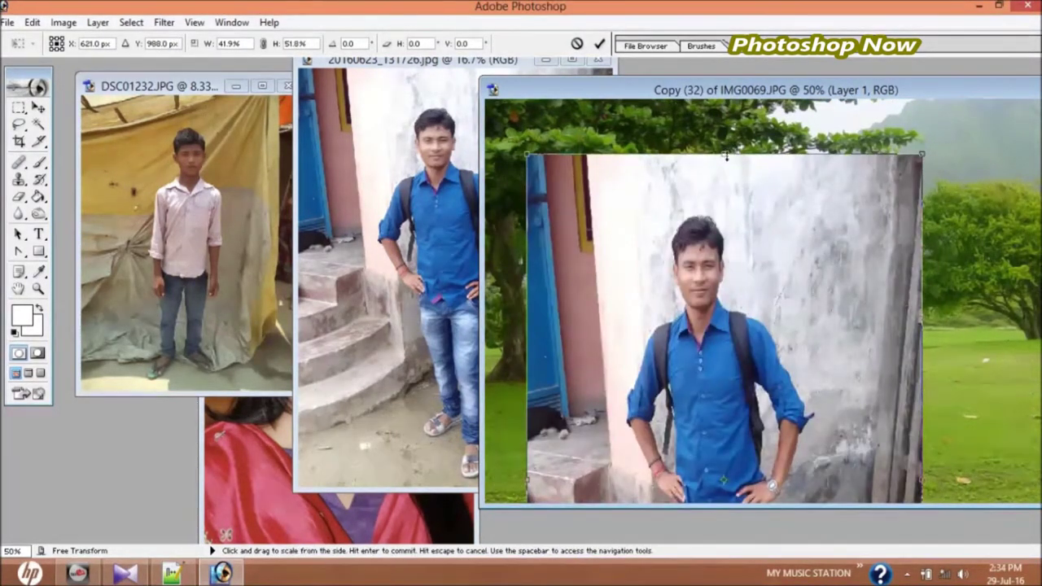
left_click_drag(725, 154, 726, 334)
left_click_drag(769, 417, 752, 256)
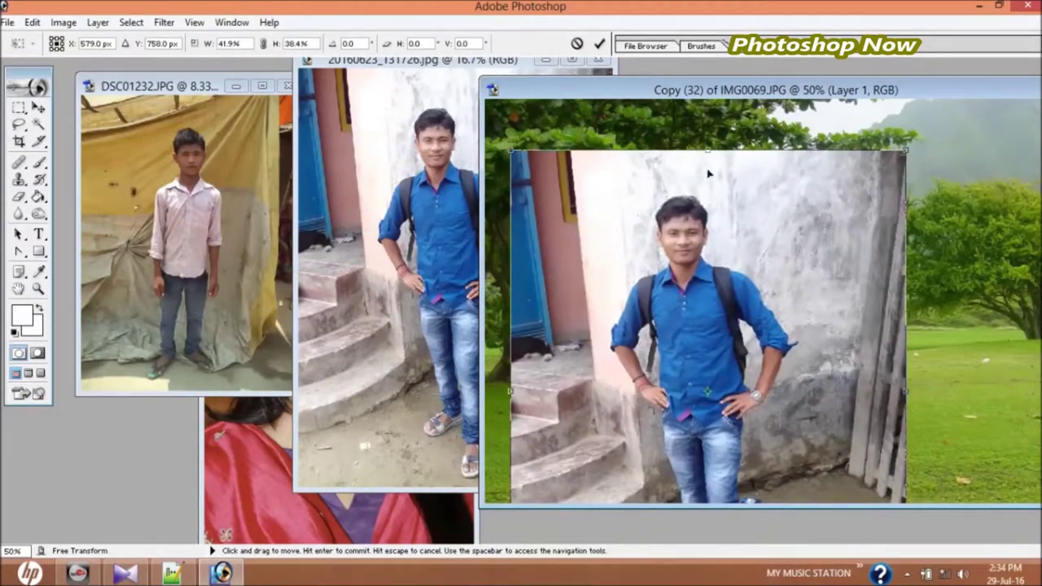
mouse_move(732, 153)
left_mouse_down()
mouse_move(735, 329)
mouse_move(740, 260)
mouse_move(727, 204)
left_mouse_up()
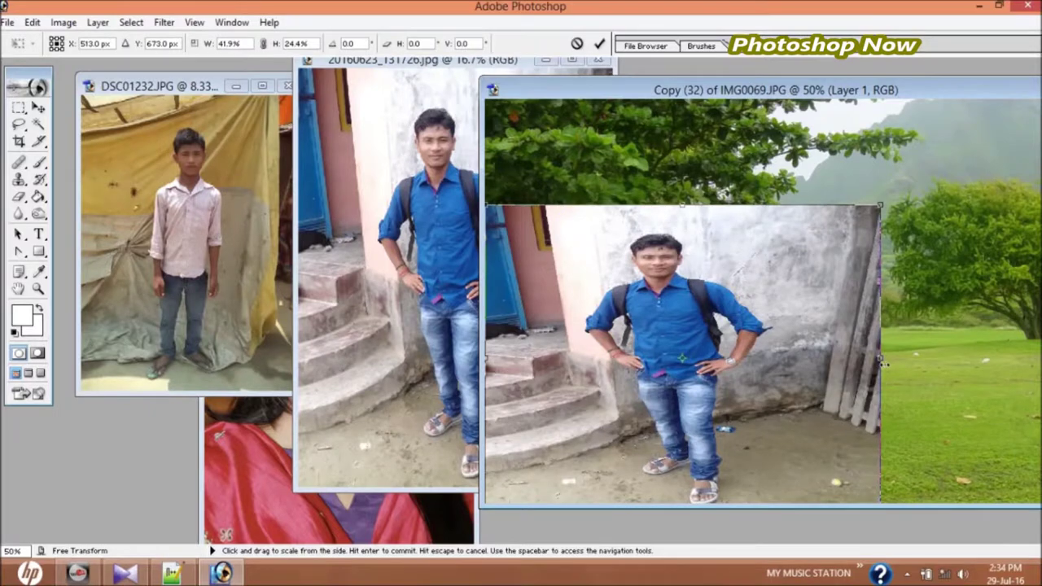
left_click_drag(882, 364, 728, 358)
left_click_drag(607, 205, 606, 198)
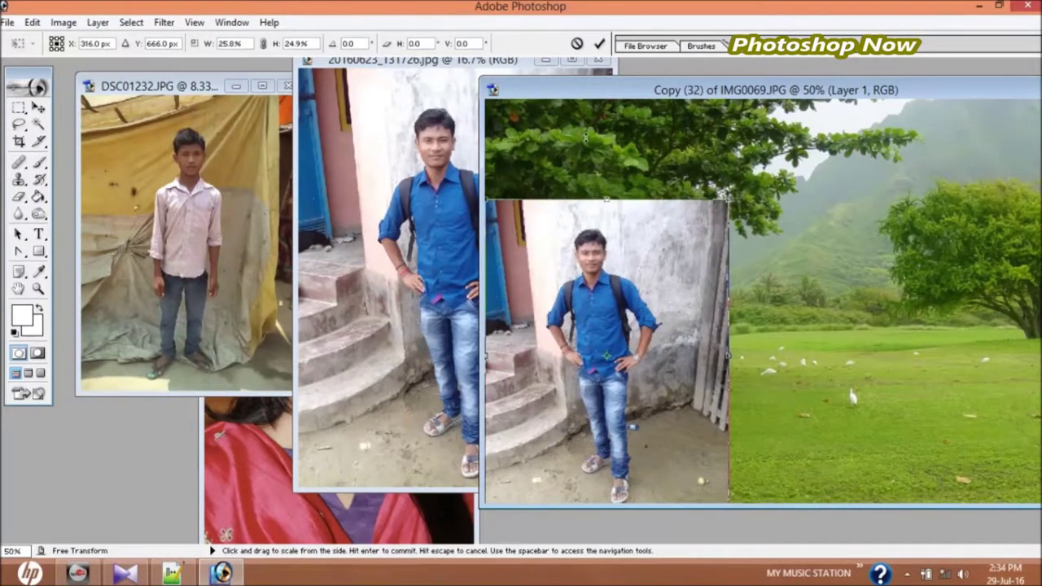
left_click_drag(586, 137, 581, 109)
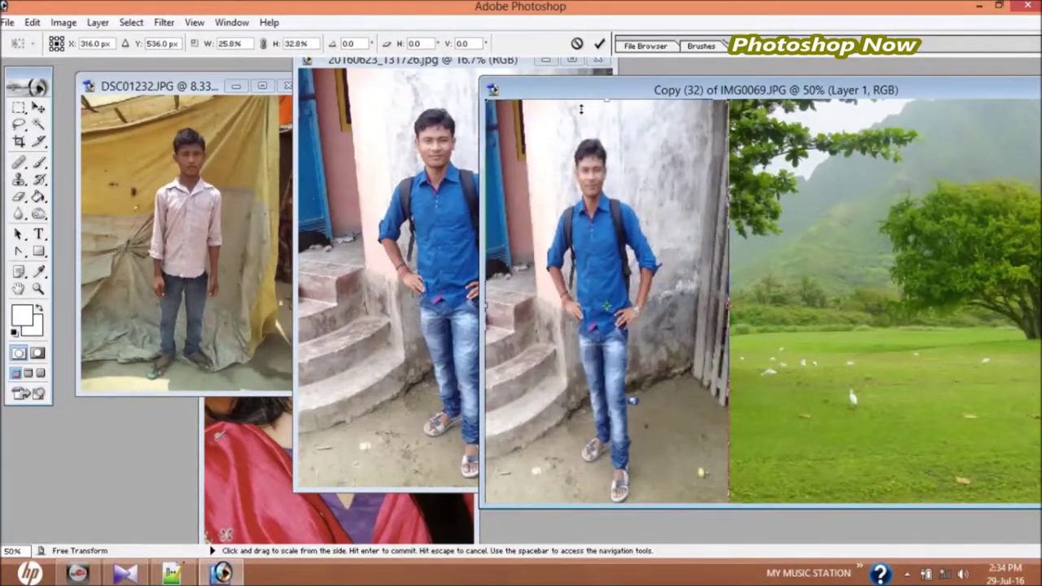
left_click_drag(733, 309, 777, 321)
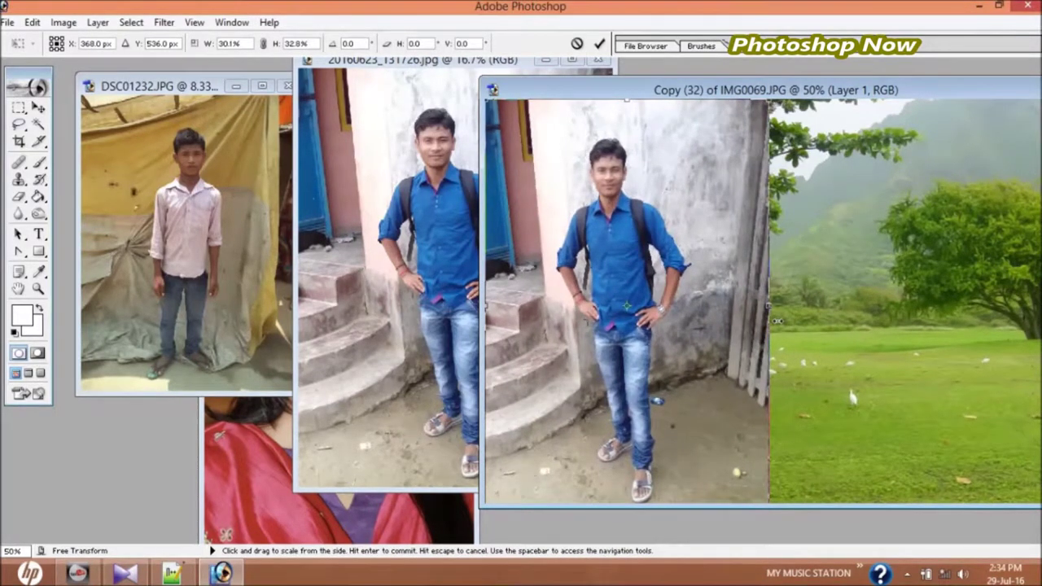
key("Return")
key("ctrl+t")
left_click_drag(773, 320, 810, 315)
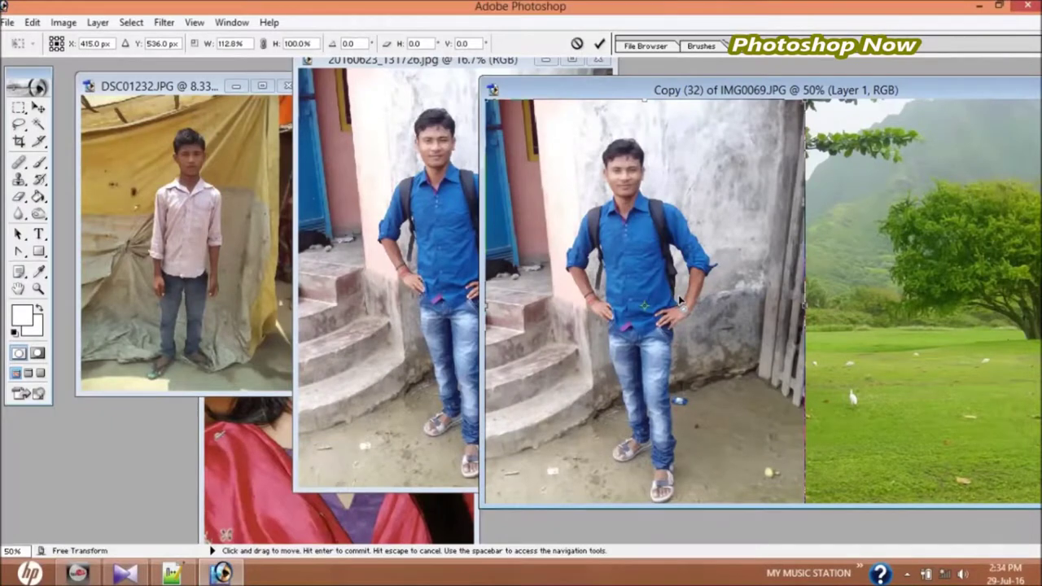
key("Return")
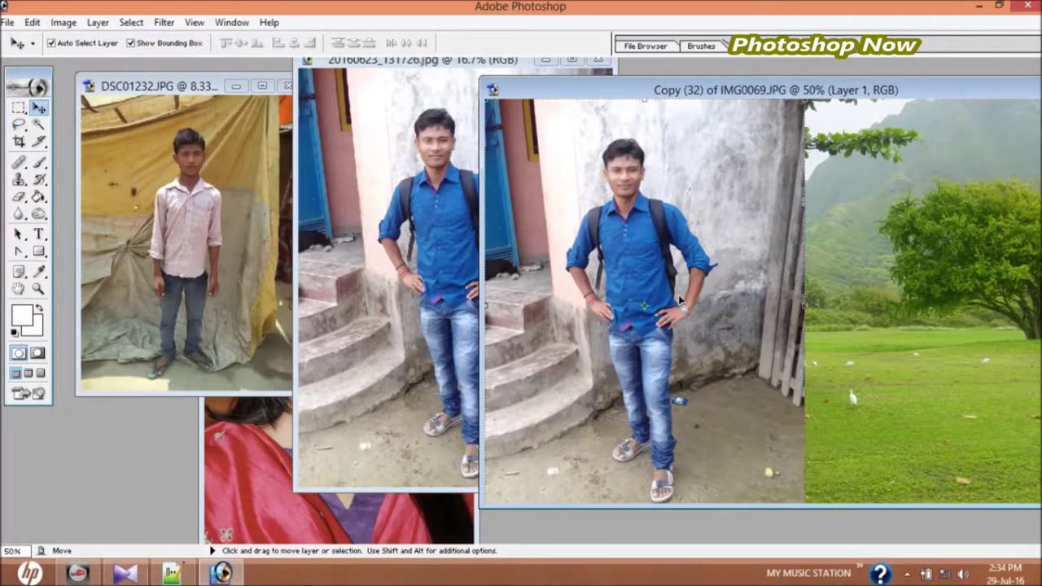
Step: Brighten the boy's DSC01232.JPG photo with a curves point raised from 89 to 148
left_click(188, 275)
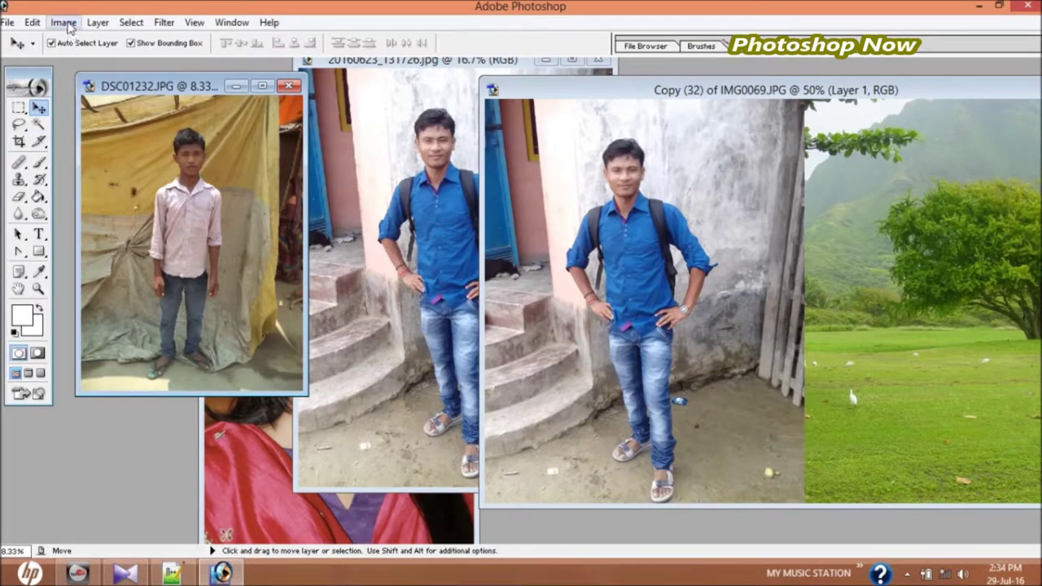
left_click(63, 22)
mouse_move(99, 63)
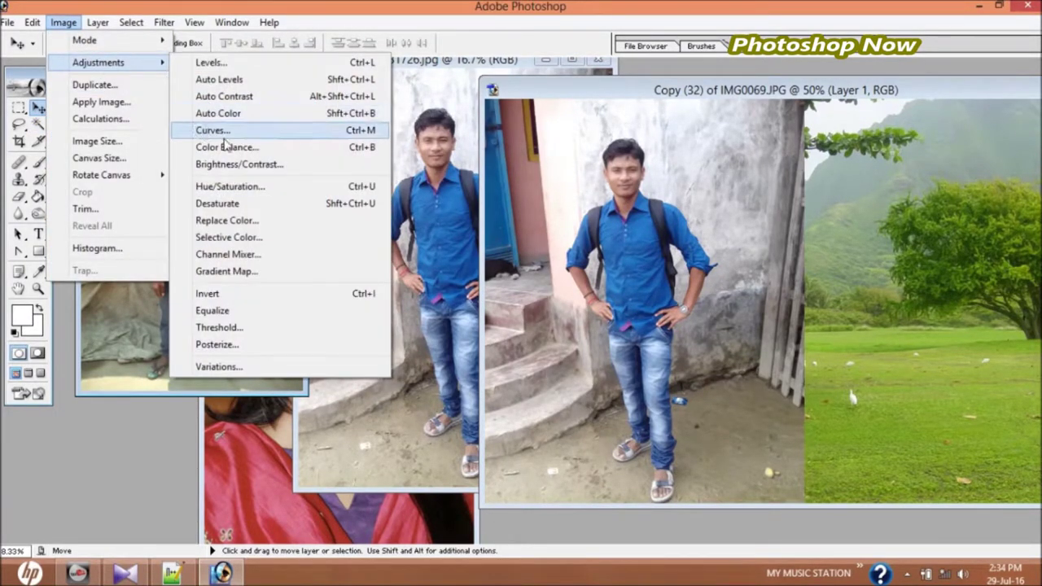
left_click(228, 130)
mouse_move(864, 258)
left_mouse_down()
mouse_move(853, 244)
mouse_move(850, 253)
left_mouse_up()
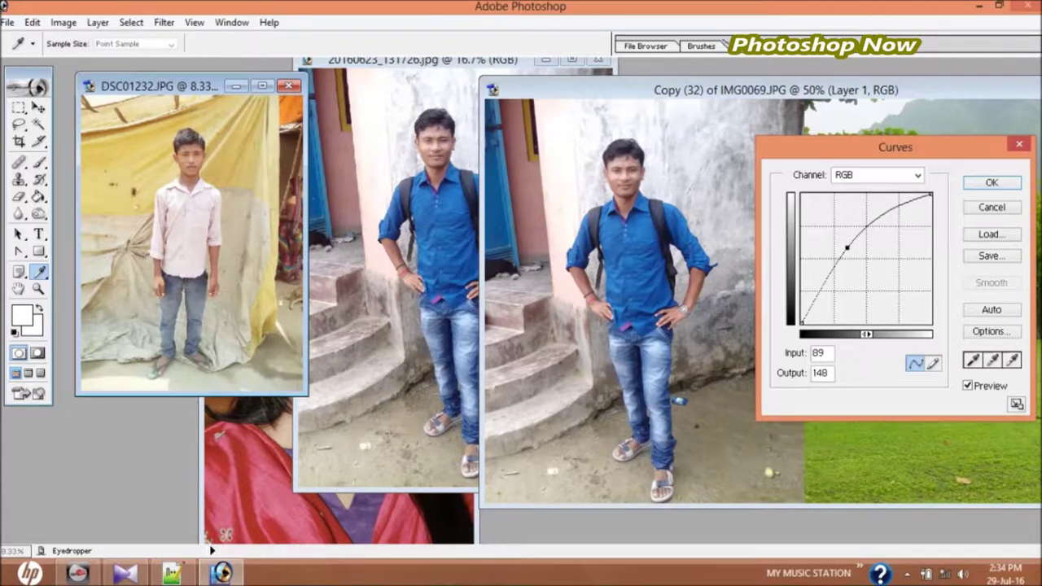
left_click(992, 182)
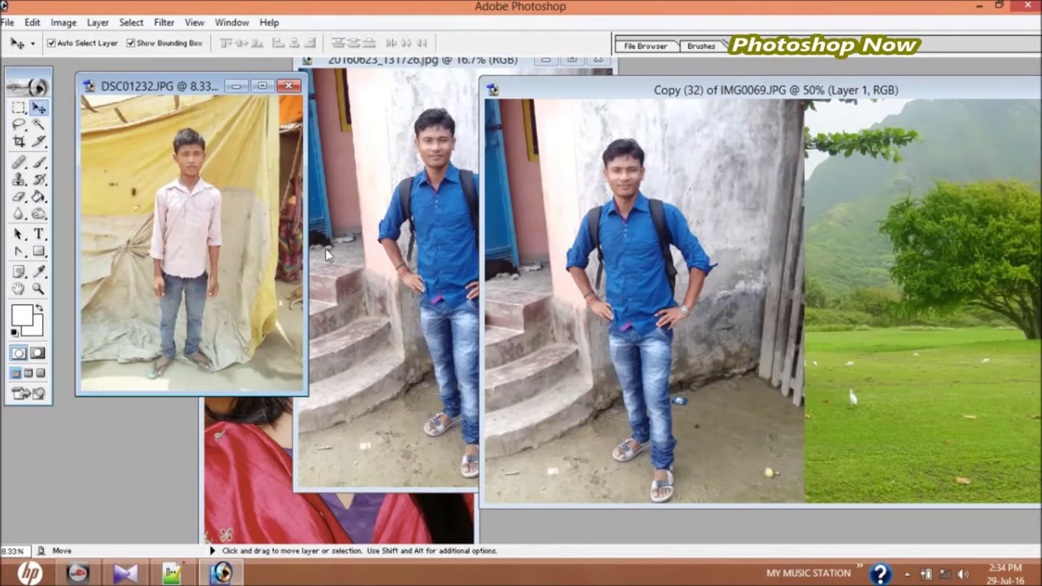
Step: Copy the boy's photo into the landscape as Layer 2 and reduce its height
left_click_drag(194, 191, 971, 339)
left_click_drag(902, 89, 649, 111)
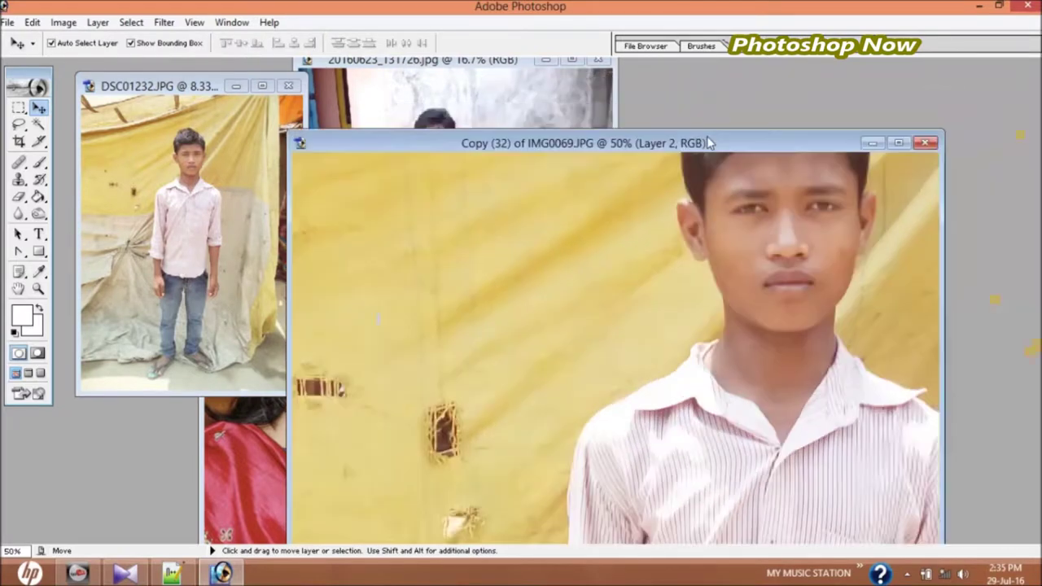
scroll(705, 429, "up", 1)
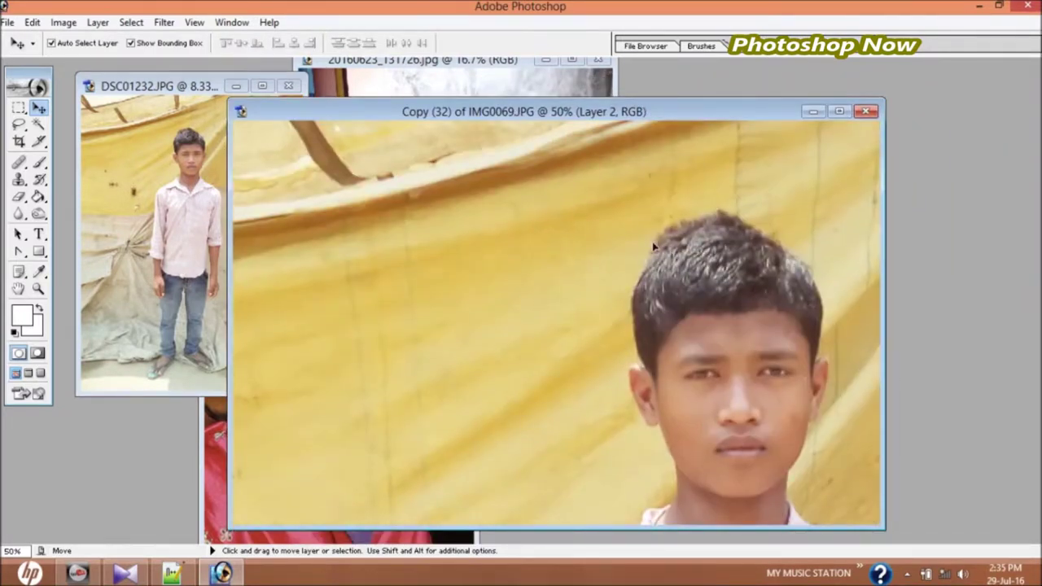
scroll(645, 267, "up", 4)
left_click_drag(782, 180, 780, 215)
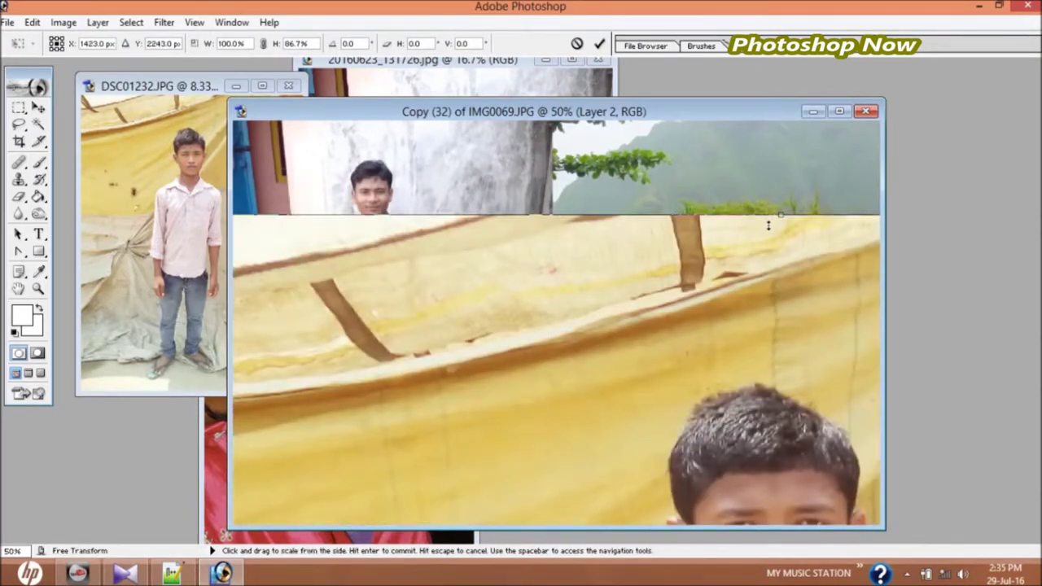
left_click_drag(769, 218, 775, 315)
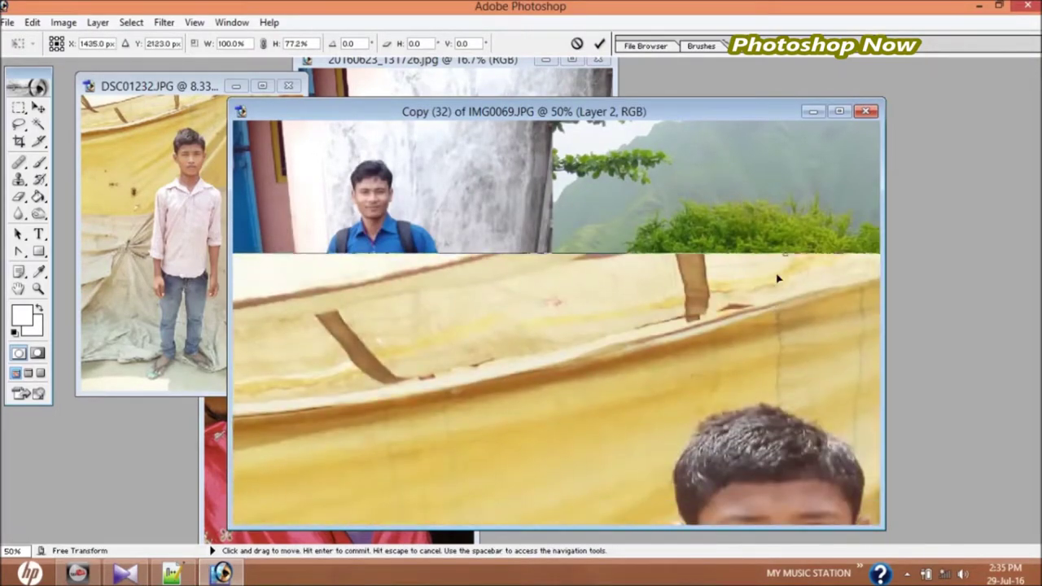
left_click_drag(779, 259, 781, 423)
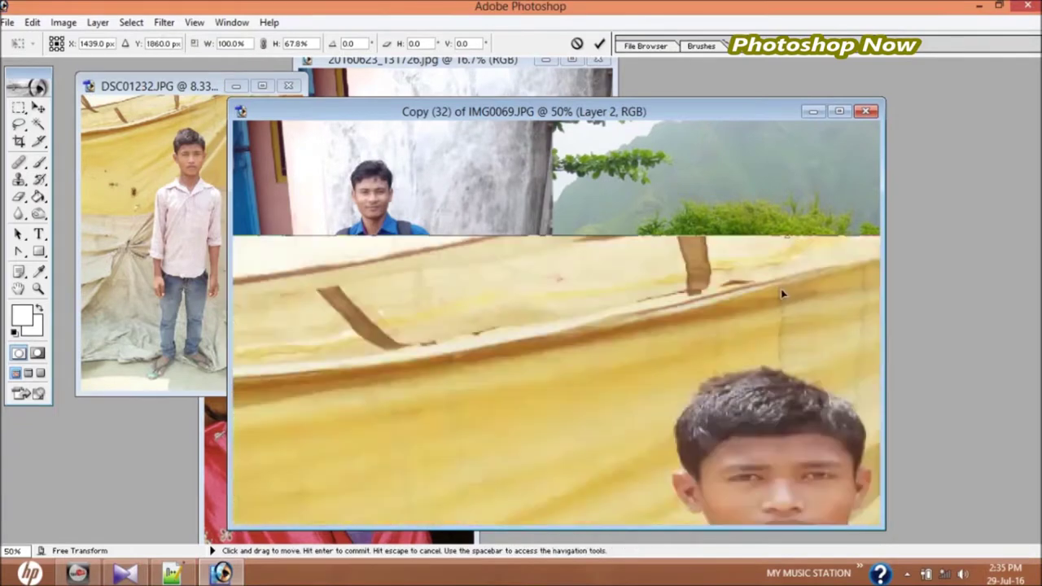
mouse_move(781, 424)
left_mouse_down()
mouse_move(785, 267)
mouse_move(740, 391)
mouse_move(747, 321)
mouse_move(735, 246)
mouse_move(728, 442)
mouse_move(717, 265)
mouse_move(712, 430)
mouse_move(695, 198)
mouse_move(692, 440)
left_mouse_up()
mouse_move(694, 329)
left_mouse_down()
mouse_move(696, 195)
mouse_move(698, 351)
left_mouse_up()
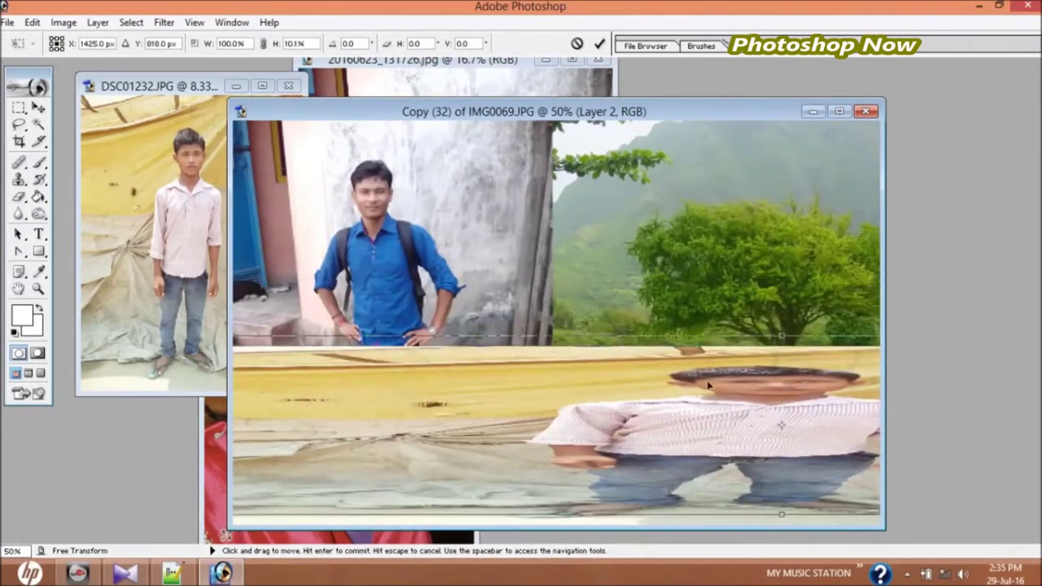
left_click_drag(700, 448, 820, 333)
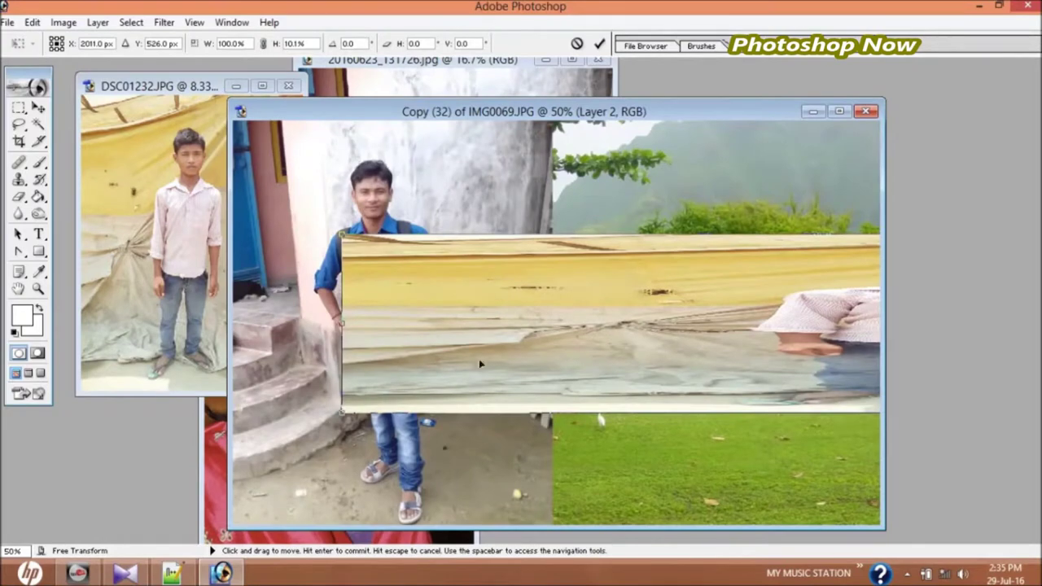
Step: Resize Layer 2 into the lower-right area beside the man in blue and commit
left_click_drag(342, 333, 705, 345)
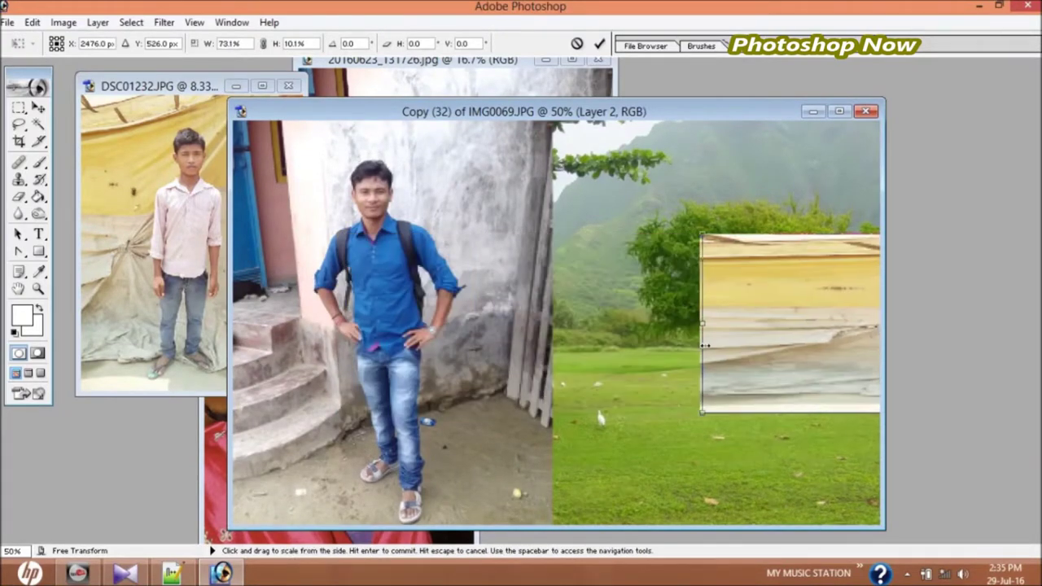
left_click_drag(781, 331, 586, 334)
mouse_move(710, 323)
left_mouse_down()
mouse_move(802, 325)
mouse_move(470, 312)
mouse_move(669, 319)
mouse_move(500, 325)
mouse_move(526, 335)
mouse_move(659, 330)
left_mouse_up()
left_click_drag(738, 217, 737, 171)
left_click_drag(660, 288, 608, 288)
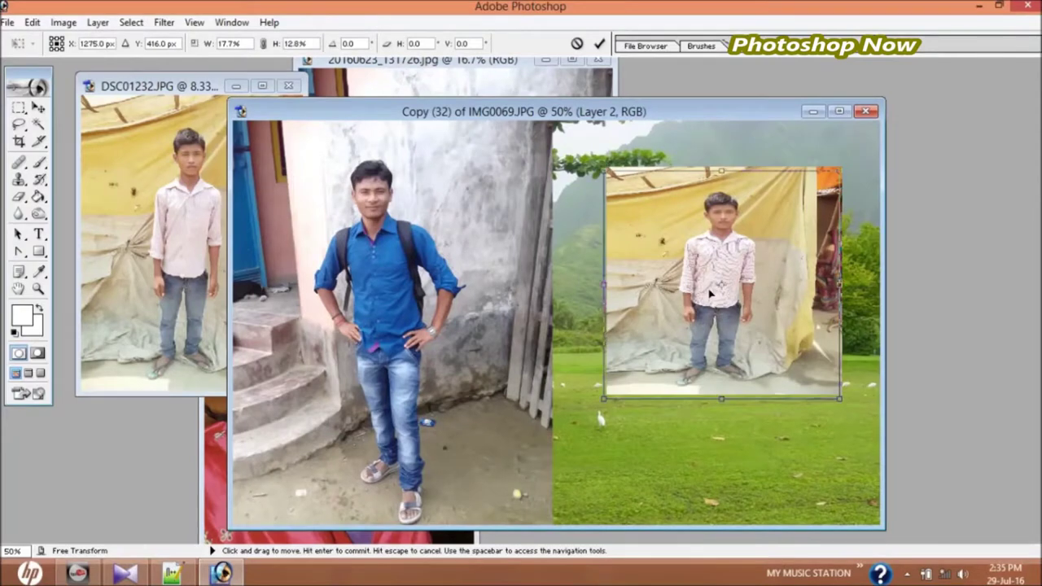
left_click_drag(719, 279, 665, 405)
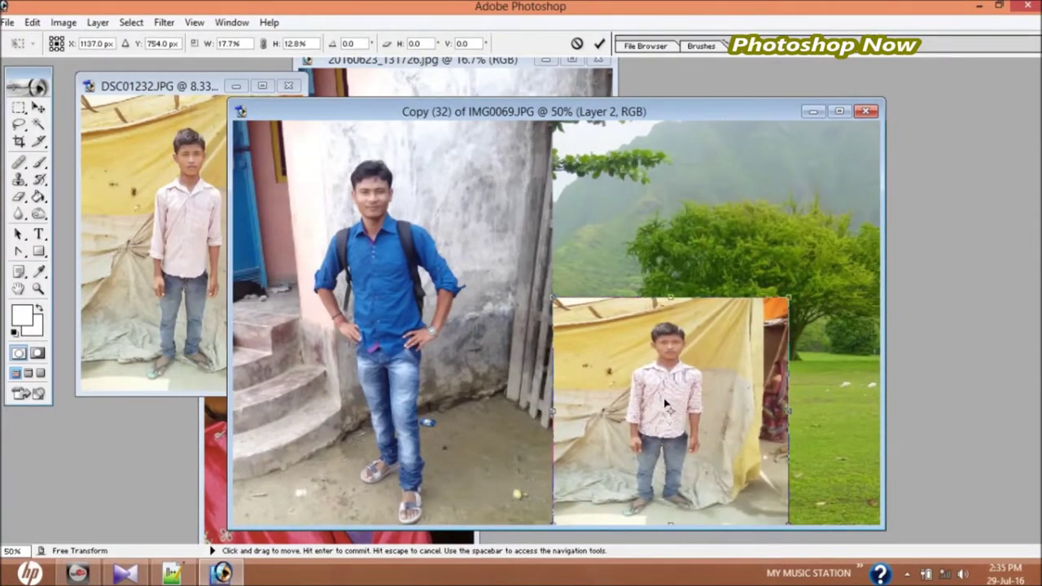
left_click_drag(789, 417, 880, 416)
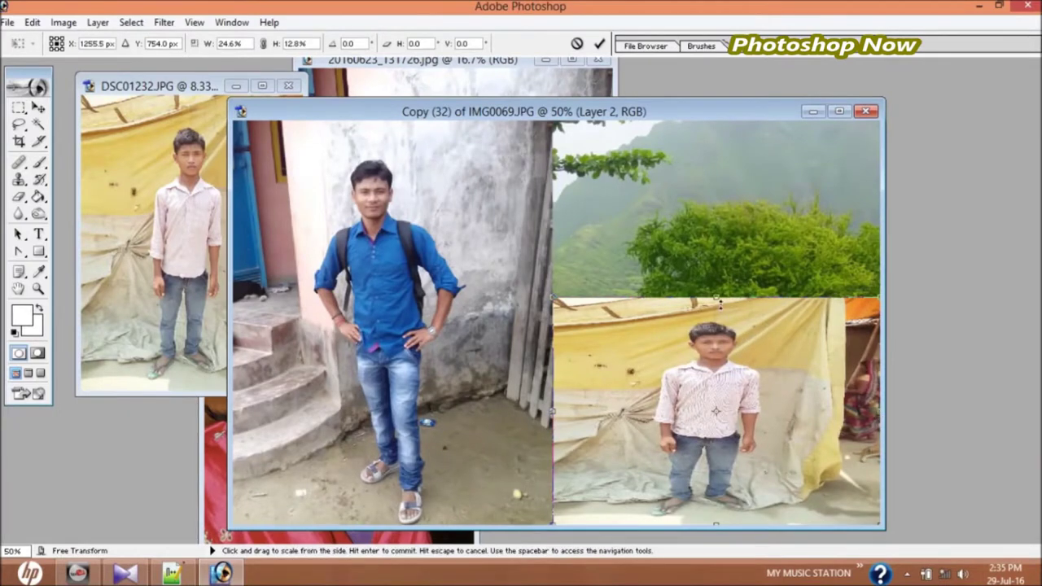
left_click_drag(717, 298, 717, 284)
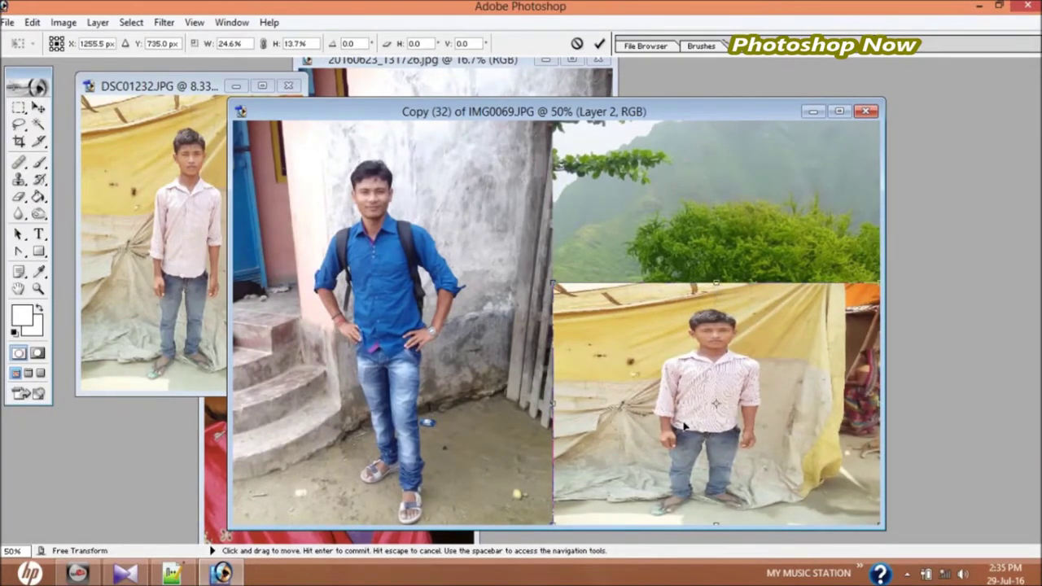
key("Return")
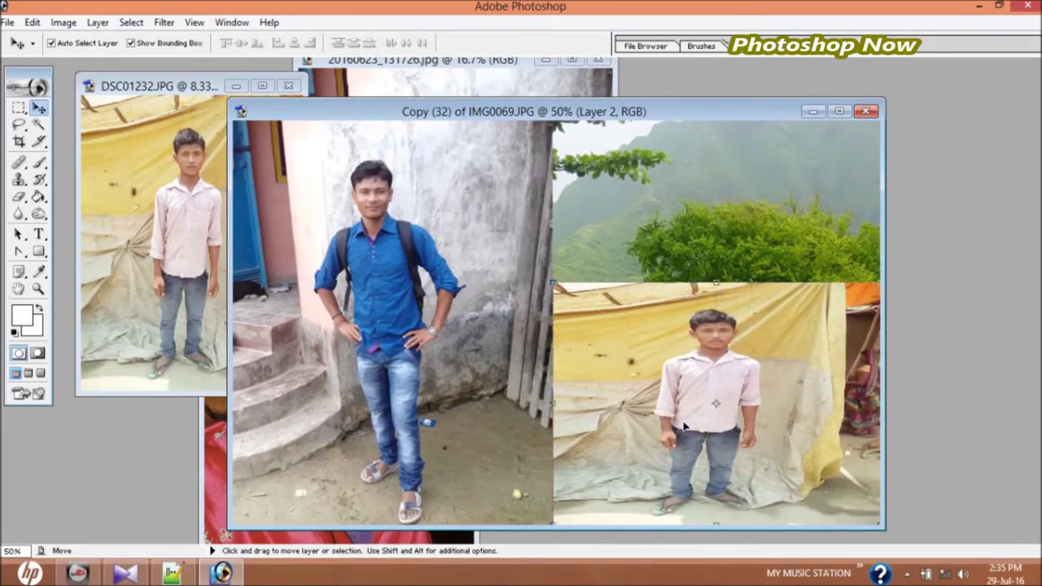
Step: Copy the woman's photo into the collage as Layer 3, undoing the stray paste into the boy's photo
left_click(214, 470)
mouse_move(306, 336)
left_mouse_down()
mouse_move(727, 254)
mouse_move(570, 333)
left_mouse_up()
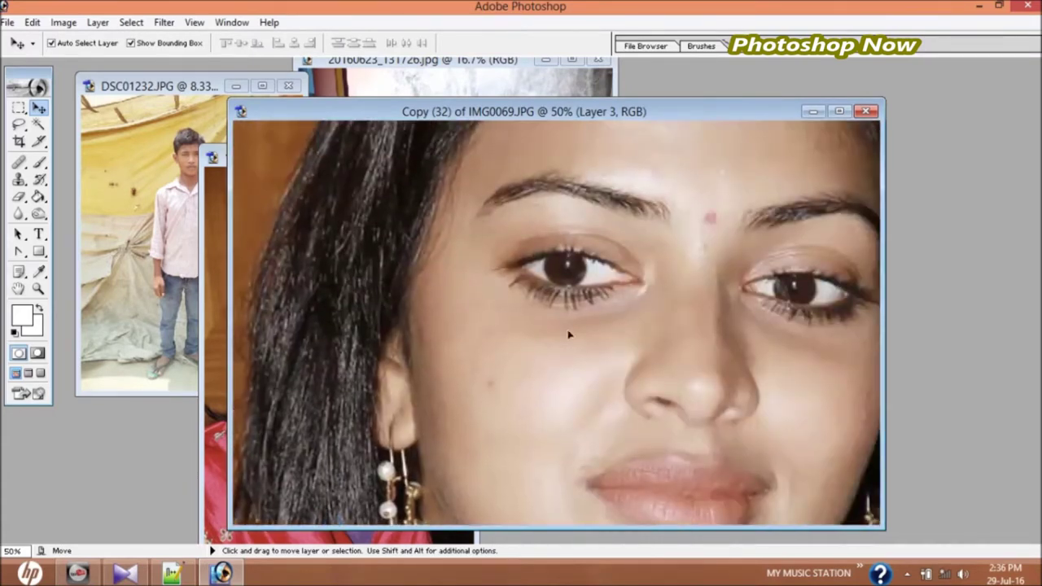
left_click(440, 463)
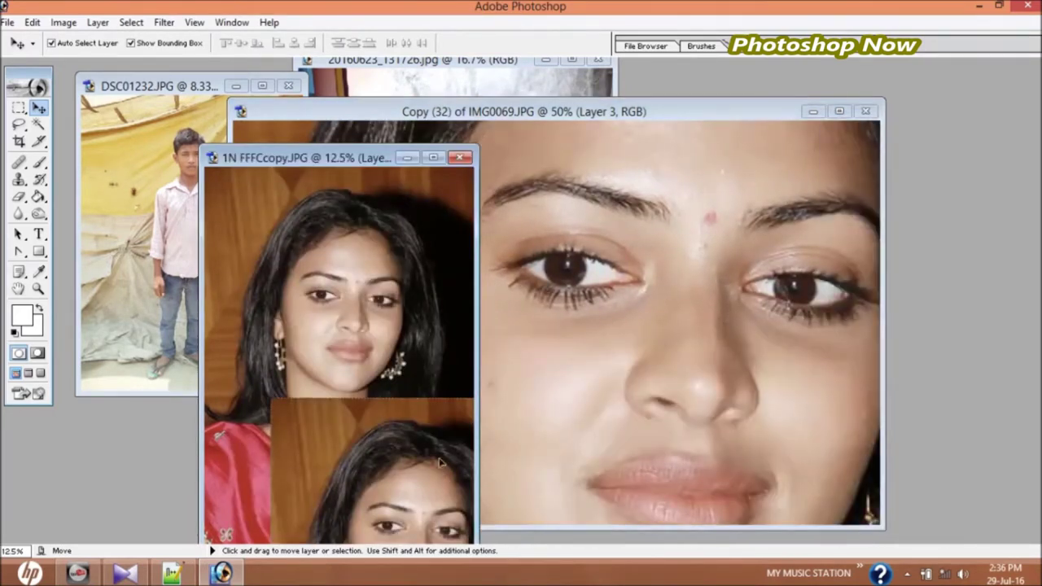
left_click_drag(439, 462, 398, 462)
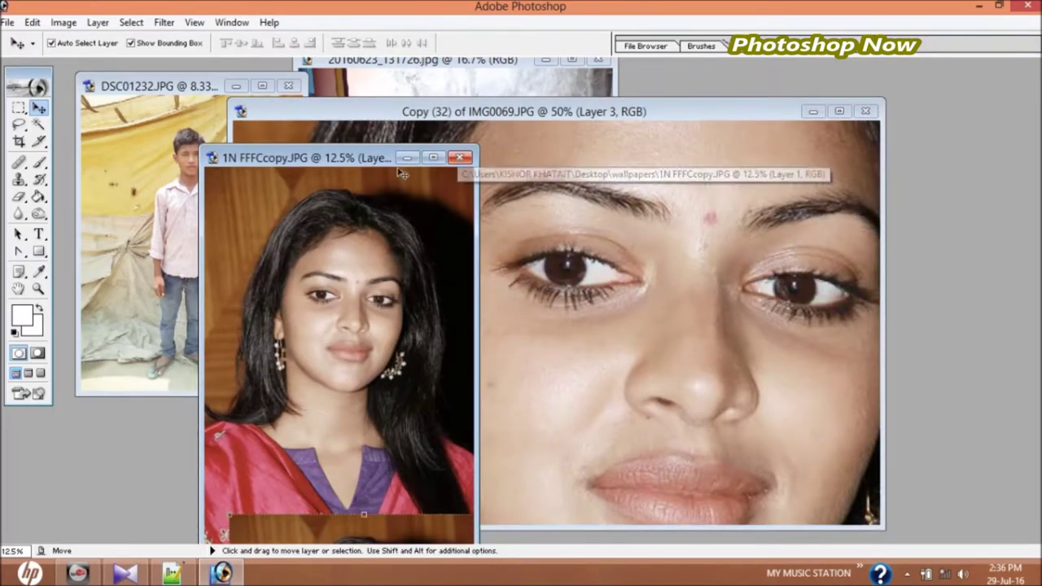
left_click_drag(175, 249, 555, 350)
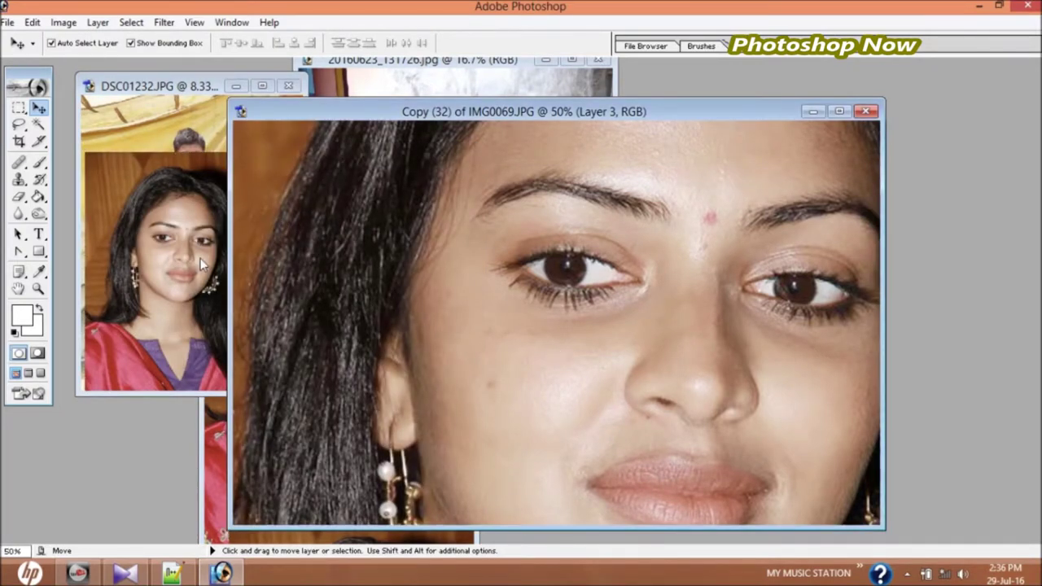
left_click(203, 263)
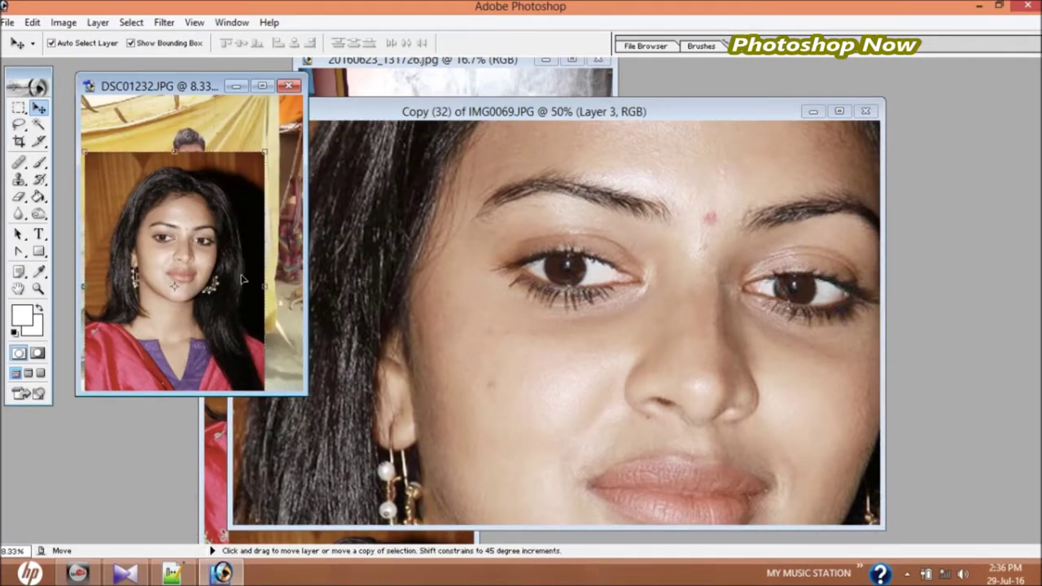
key("ctrl+z")
left_click(476, 280)
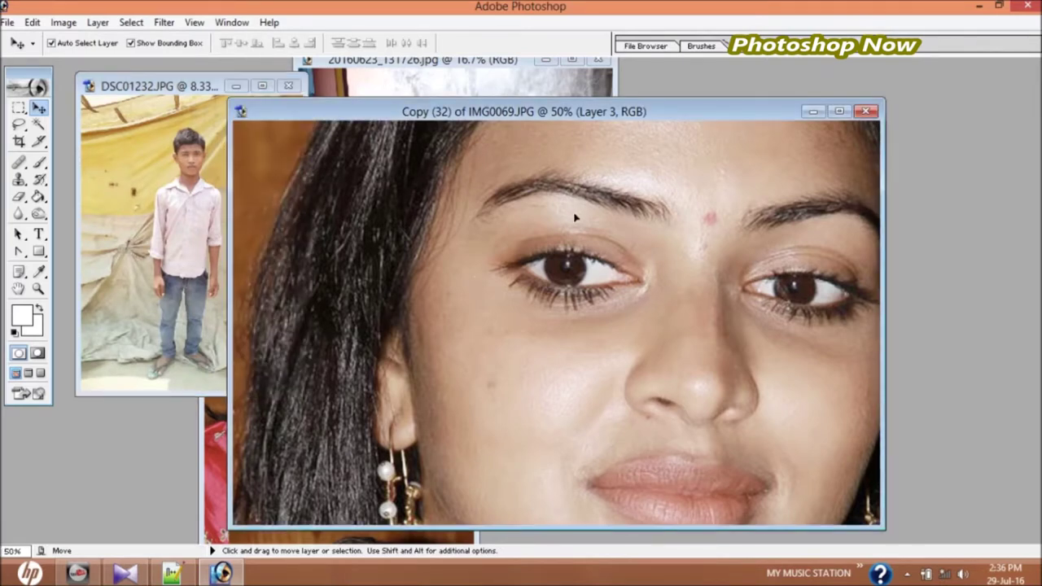
left_click_drag(574, 217, 457, 276)
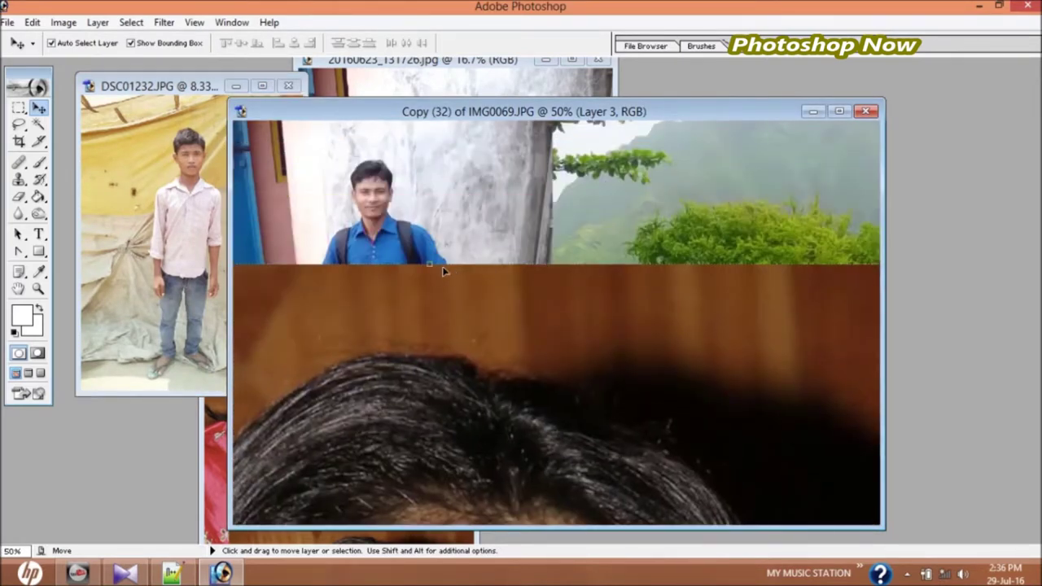
Step: Scale the woman's layer down into a strip toward the collage's right side
key("ctrl+t")
mouse_move(431, 266)
left_mouse_down()
mouse_move(448, 232)
mouse_move(433, 139)
left_mouse_up()
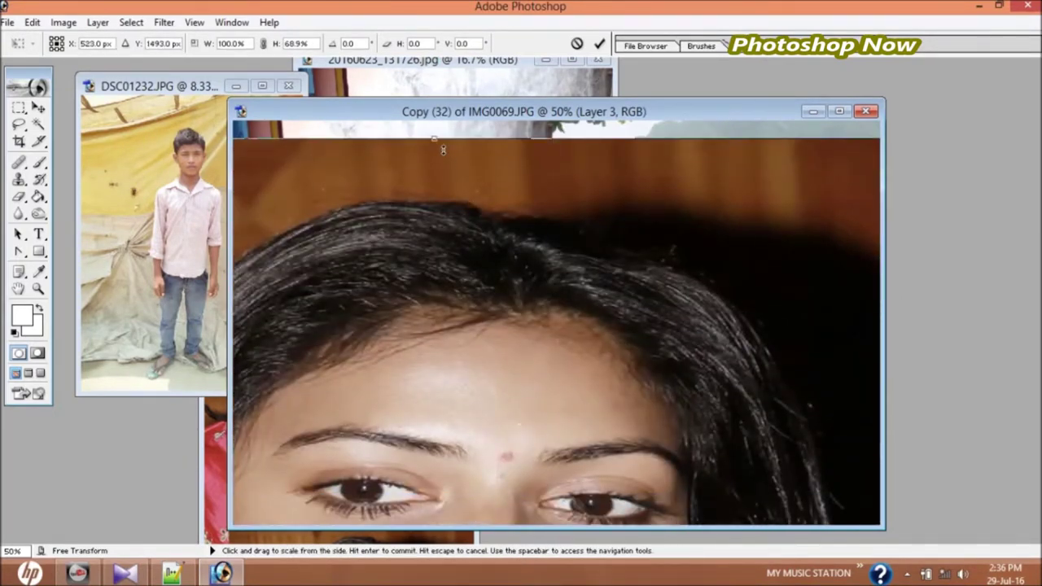
mouse_move(436, 140)
left_mouse_down()
mouse_move(422, 125)
mouse_move(432, 175)
left_mouse_up()
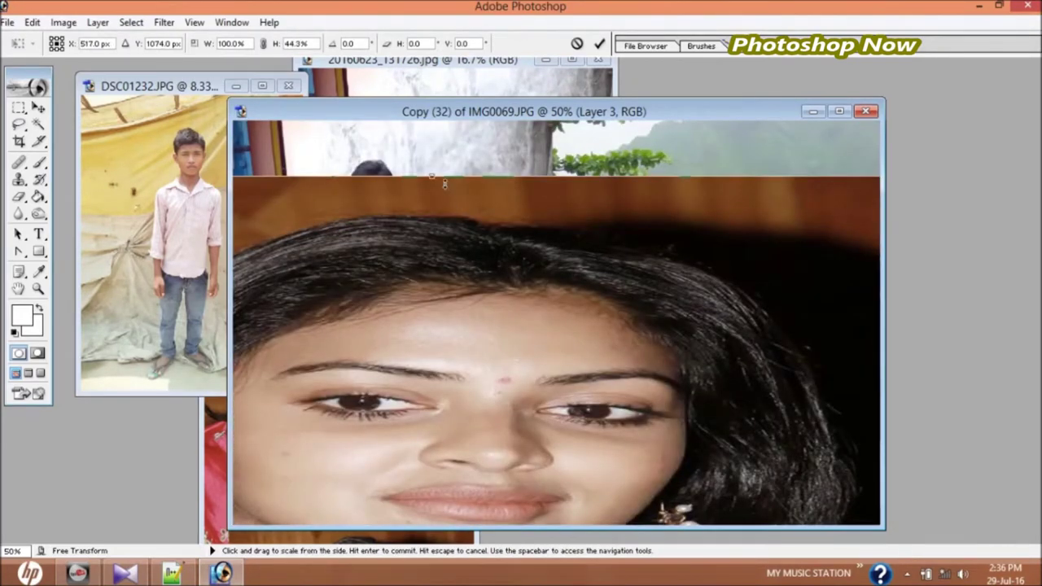
left_click_drag(432, 175, 431, 410)
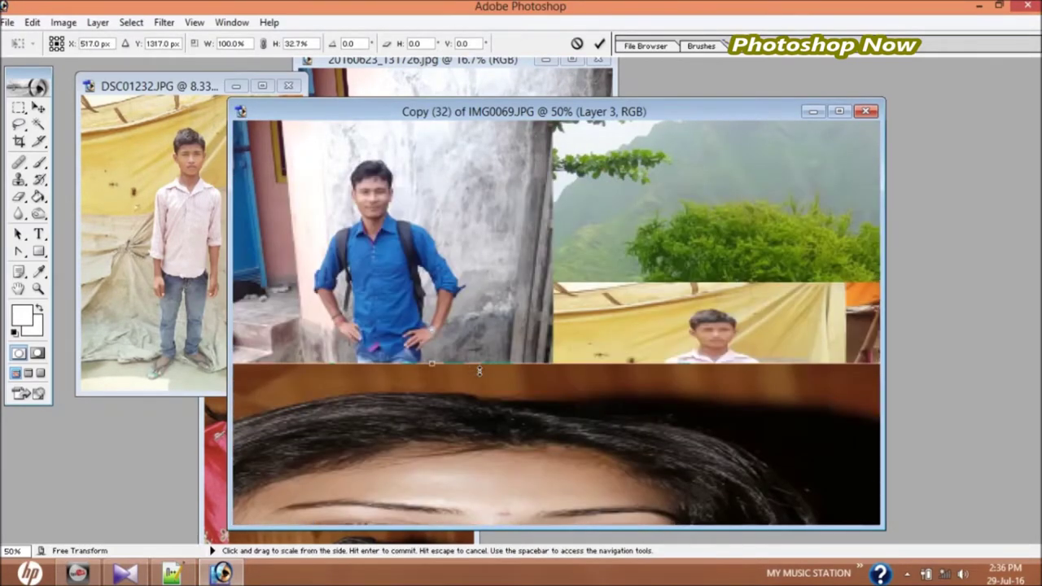
left_click_drag(495, 434, 500, 252)
mouse_move(438, 230)
left_mouse_down()
mouse_move(450, 220)
mouse_move(450, 372)
left_mouse_up()
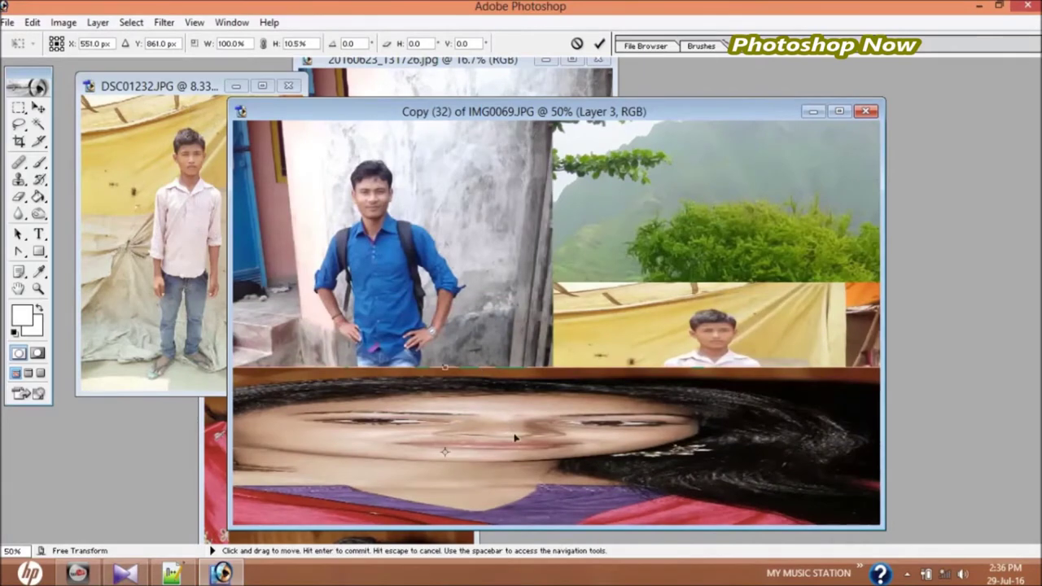
left_click_drag(504, 437, 507, 263)
left_click_drag(433, 307, 611, 293)
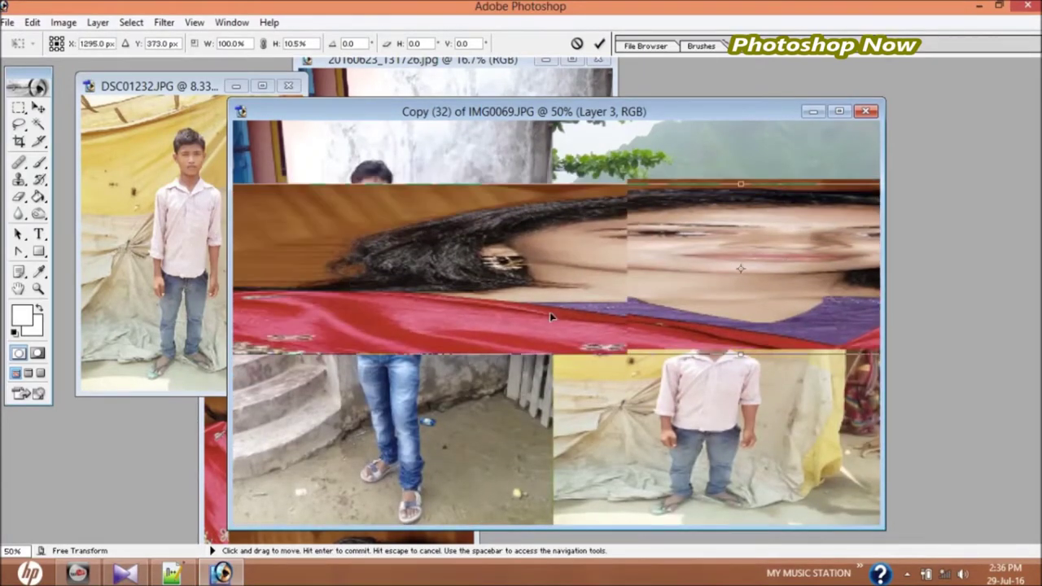
left_click_drag(413, 268, 751, 269)
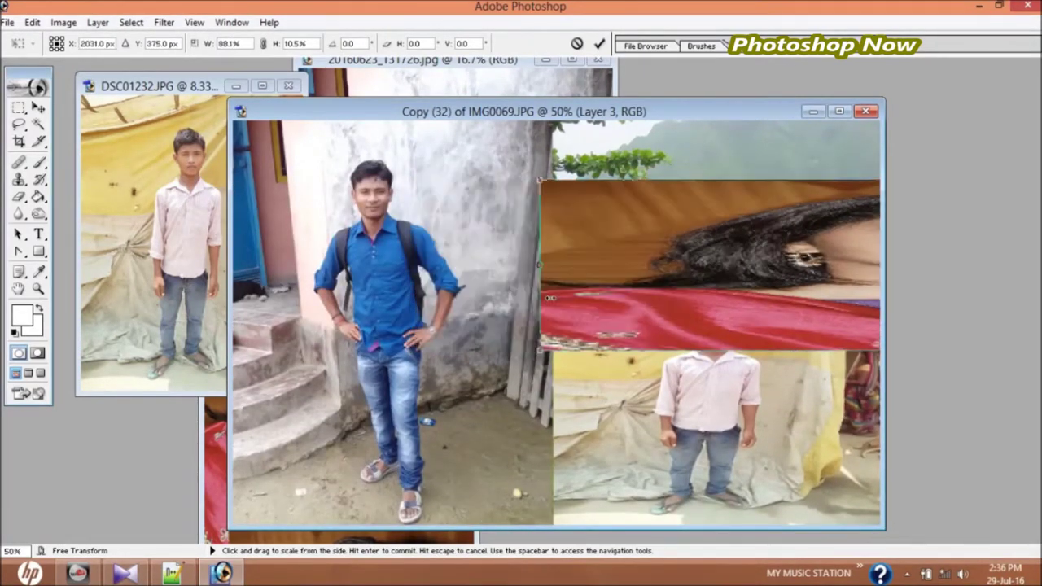
left_click_drag(812, 284, 658, 287)
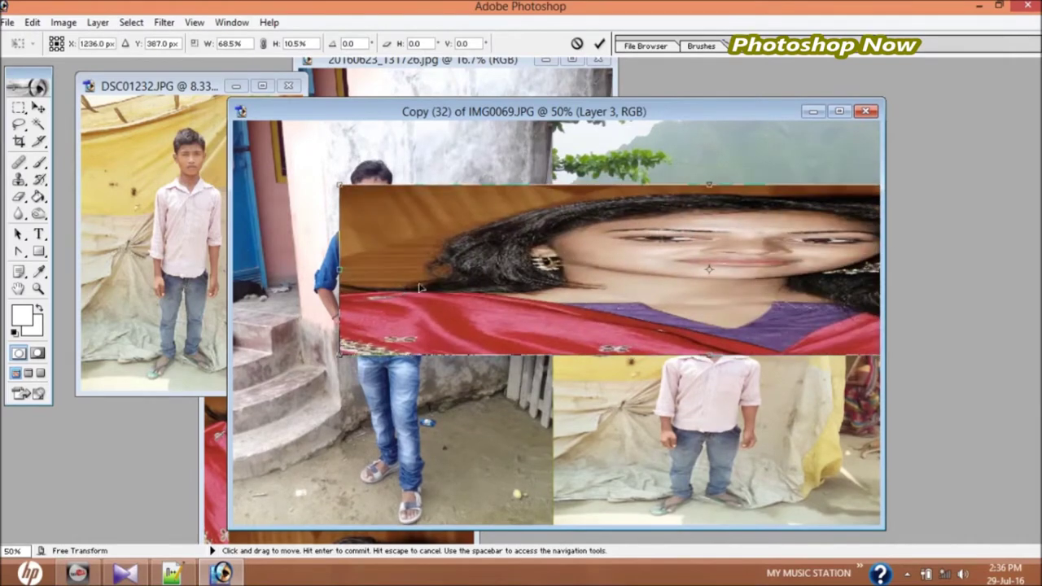
left_click_drag(363, 284, 529, 293)
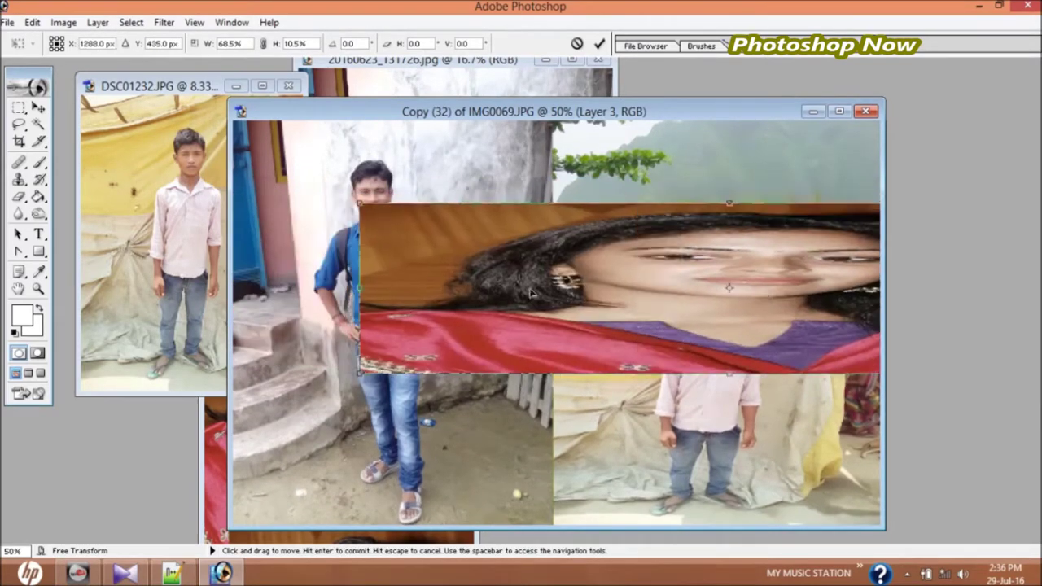
left_click_drag(359, 289, 627, 288)
left_click_drag(785, 280, 493, 283)
left_click_drag(334, 318, 609, 320)
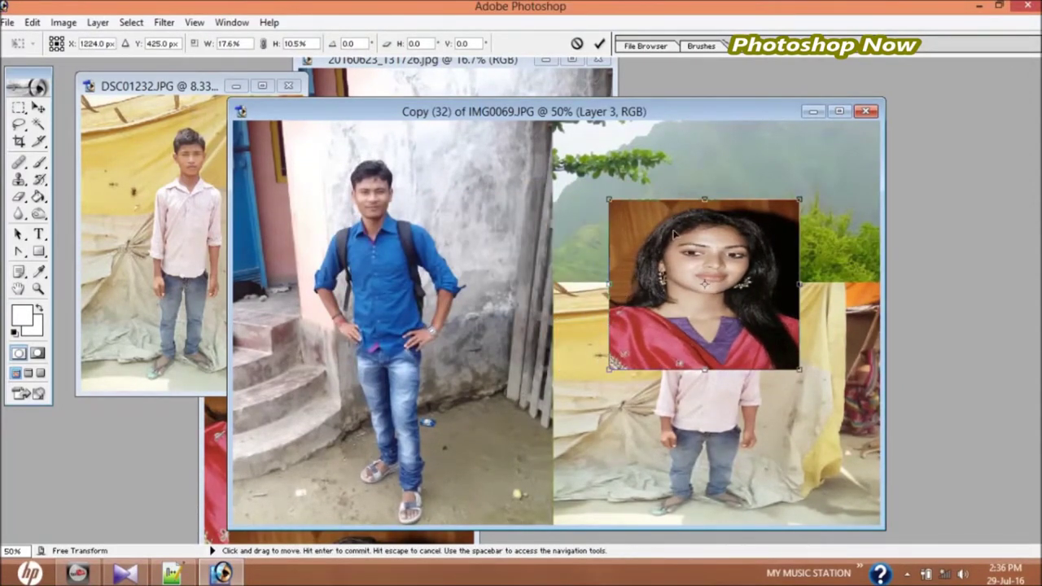
Step: Widen and shorten the woman's portrait into the upper-right quarter above the boy, then commit
left_click_drag(687, 208, 686, 173)
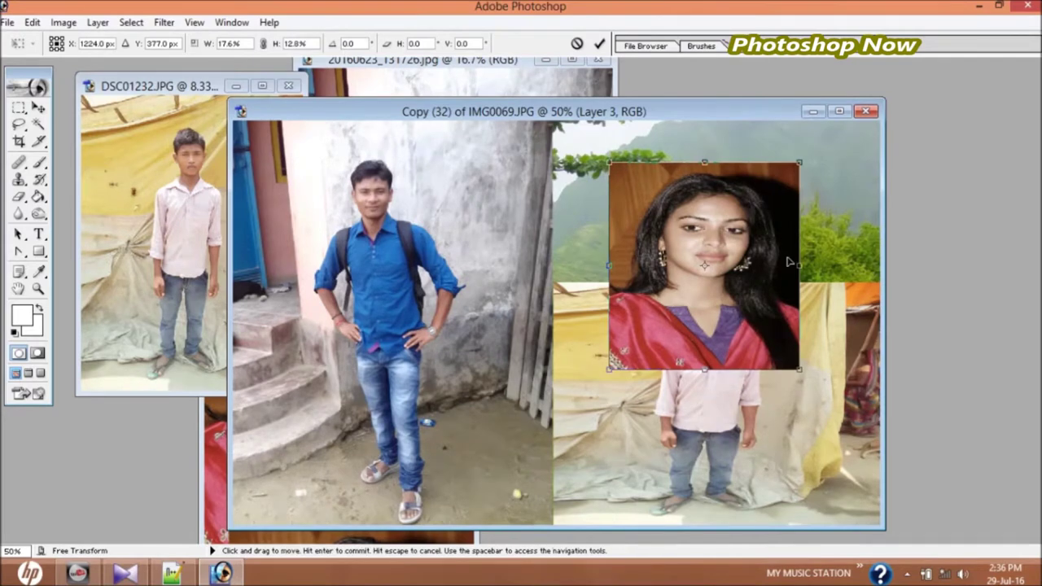
left_click_drag(804, 267, 861, 267)
left_click_drag(610, 269, 549, 271)
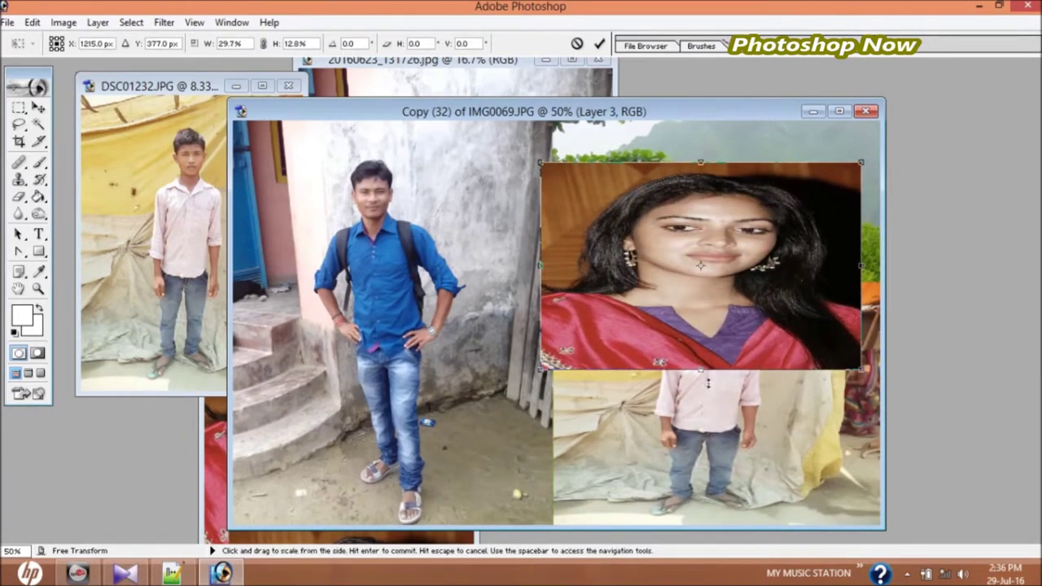
left_click_drag(700, 371, 700, 328)
mouse_move(742, 249)
left_mouse_down()
mouse_move(747, 237)
mouse_move(724, 247)
left_mouse_up()
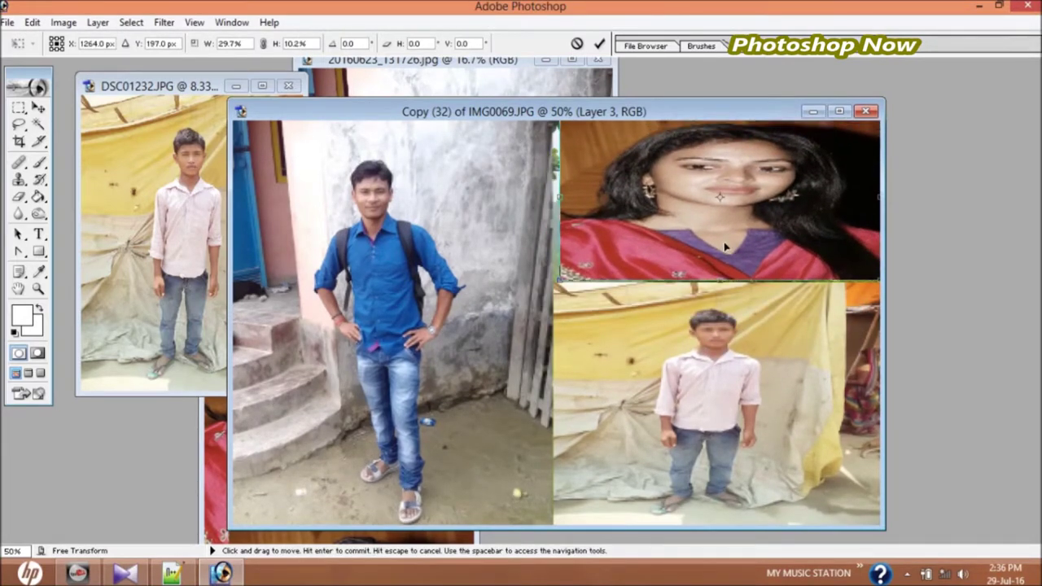
left_click_drag(725, 247, 722, 245)
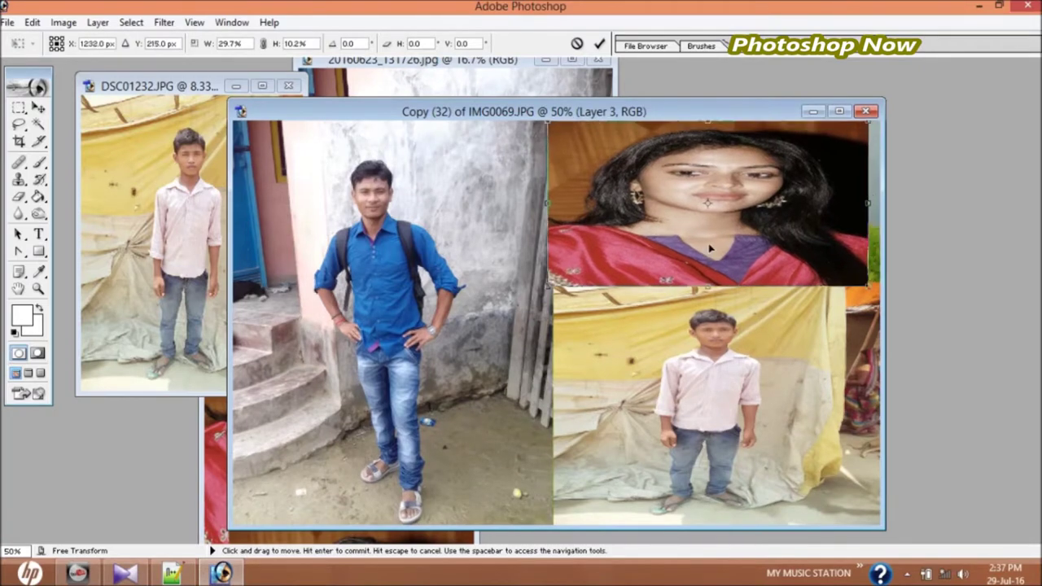
left_click_drag(717, 246, 717, 247)
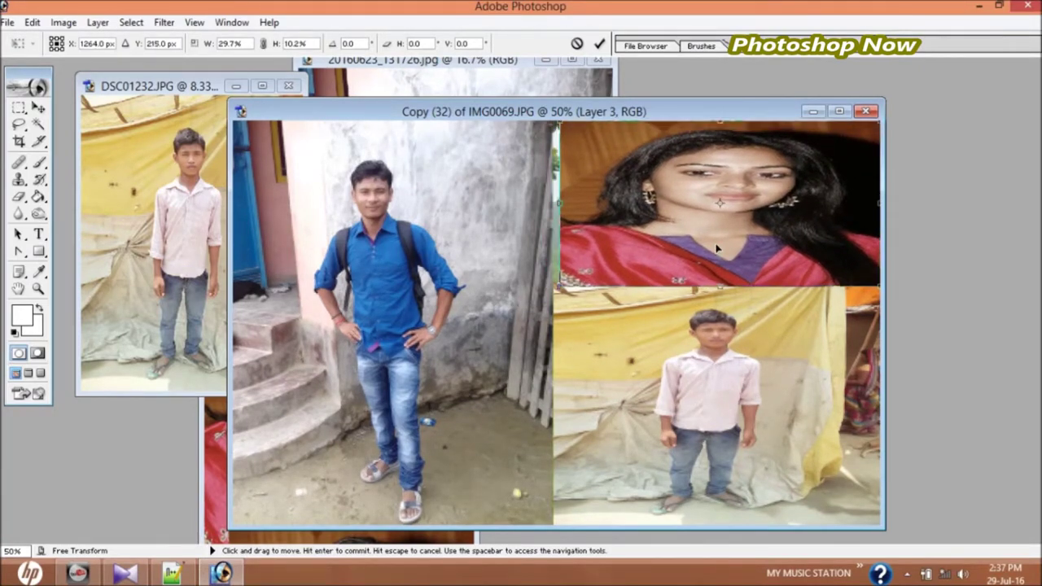
left_click_drag(560, 215, 556, 215)
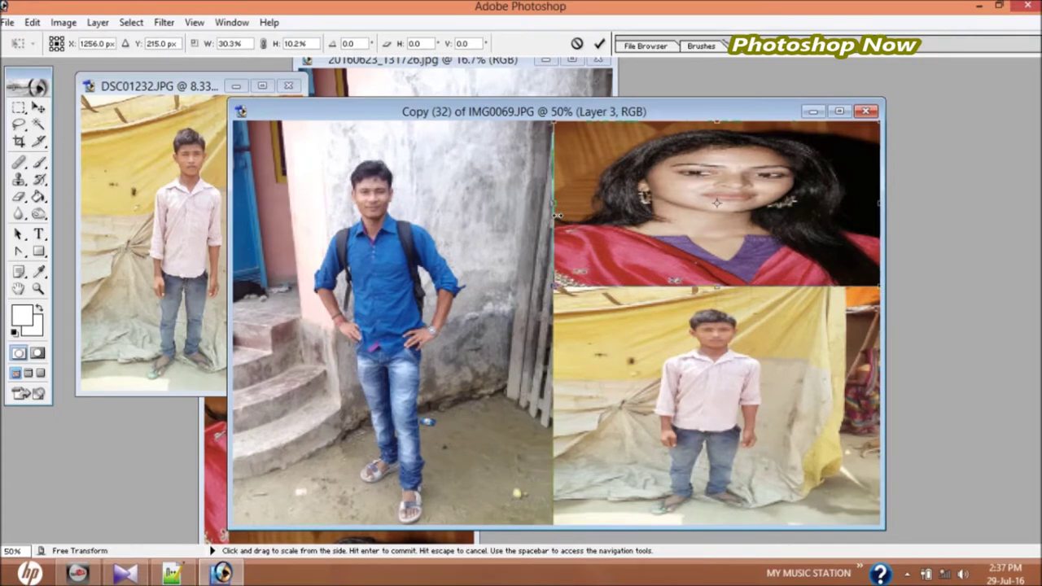
key("Return")
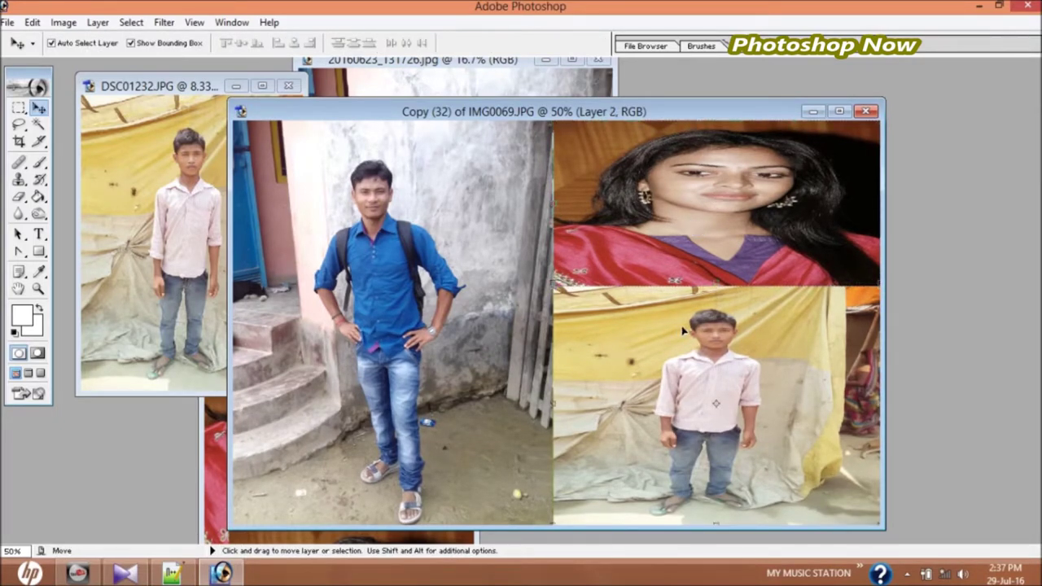
Step: Maximize the collage document to fill the workspace and select the man-in-blue layer
key("super+c")
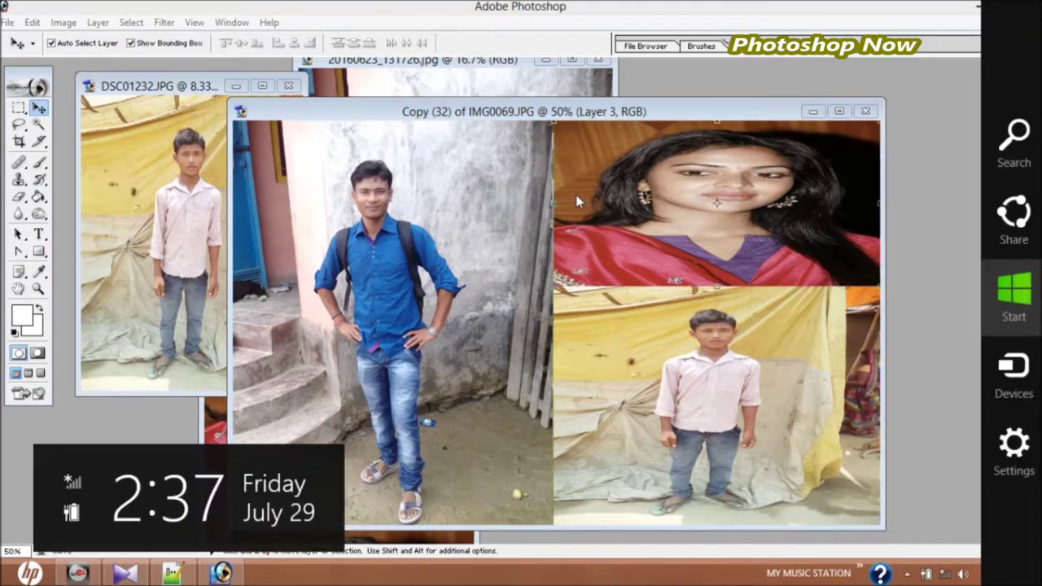
left_click(840, 112)
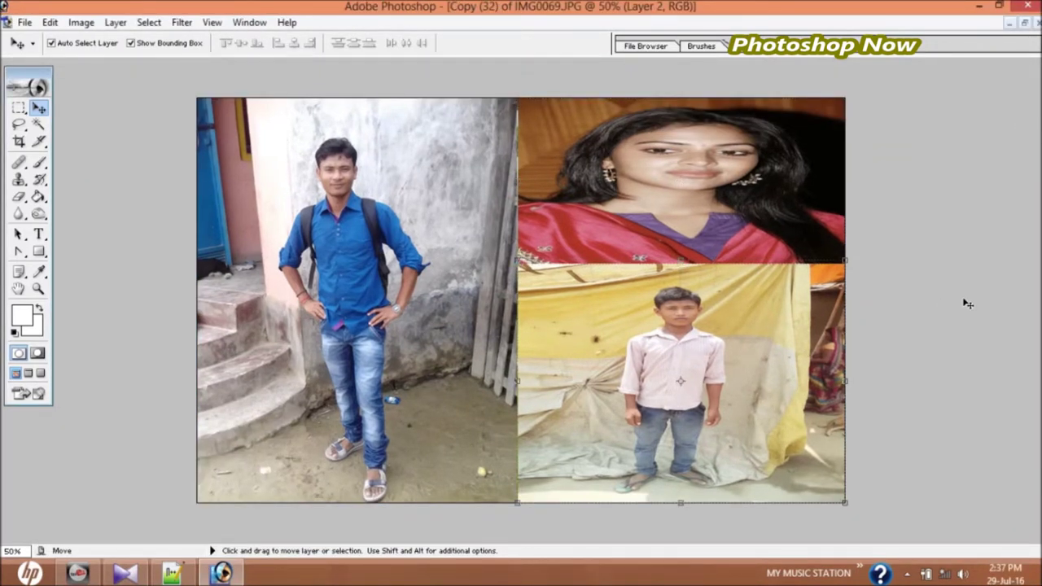
key("super+c")
key("super")
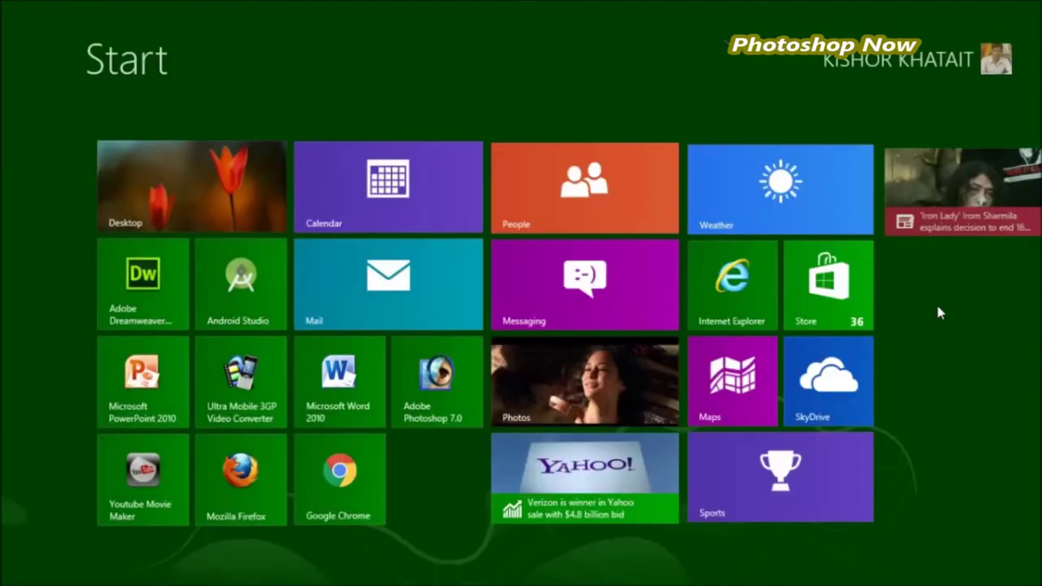
key("super")
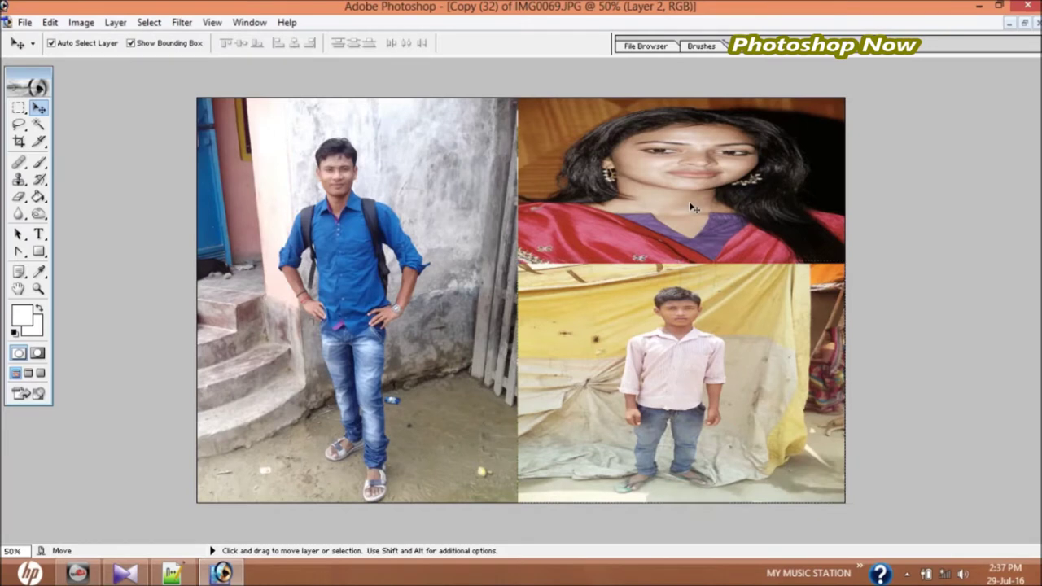
left_click(412, 298)
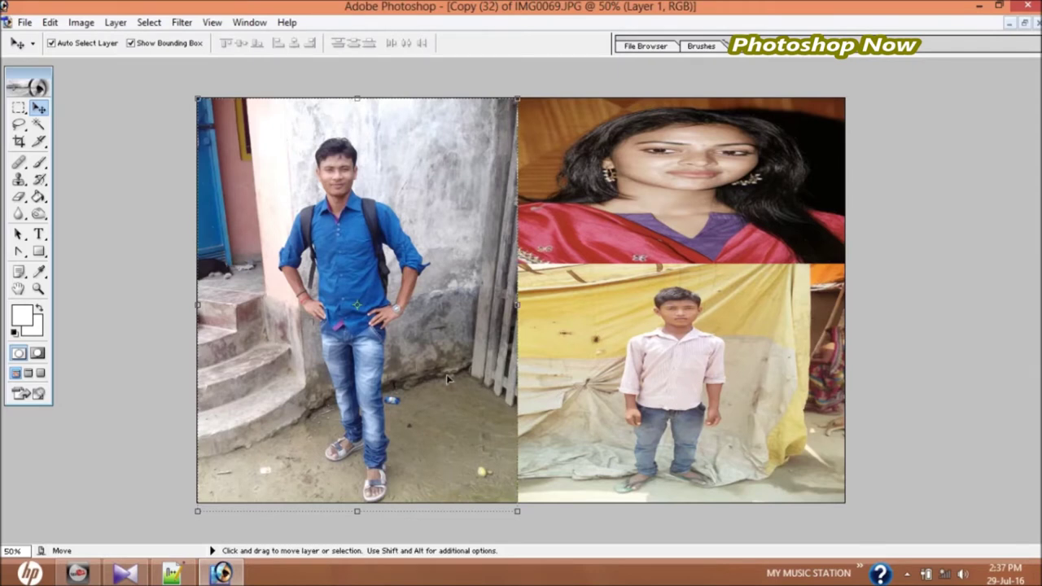
Step: Save the collage as a JPEG copy in the wallpapers folder at Quality 12 (Maximum)
left_click(24, 23)
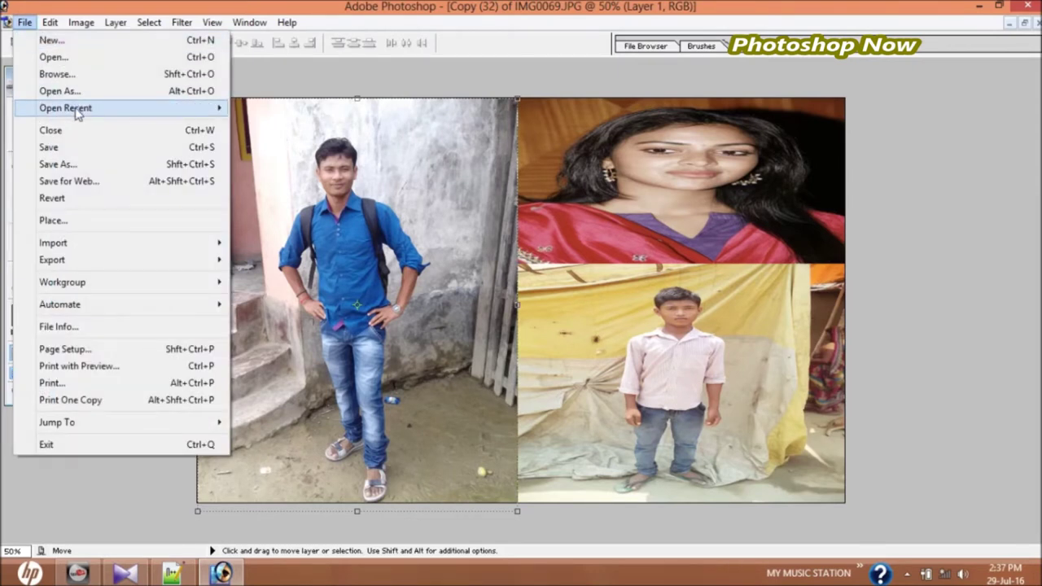
left_click(58, 164)
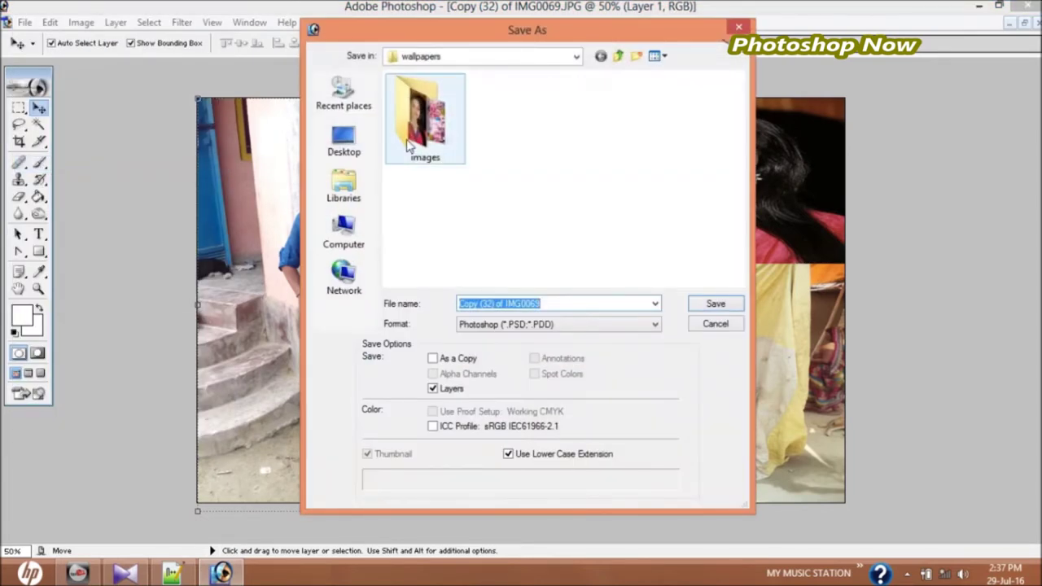
left_click(518, 325)
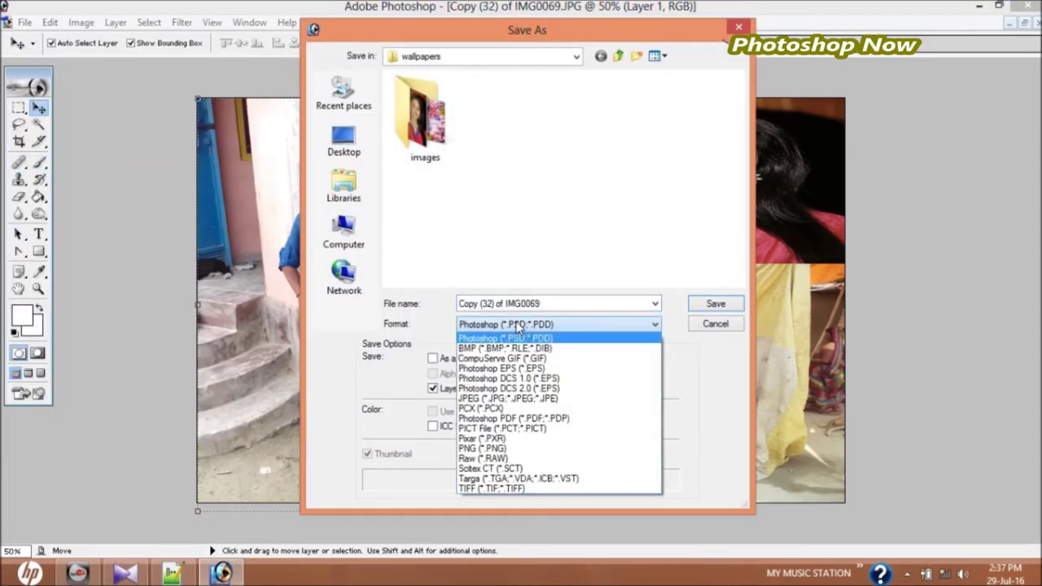
left_click(499, 399)
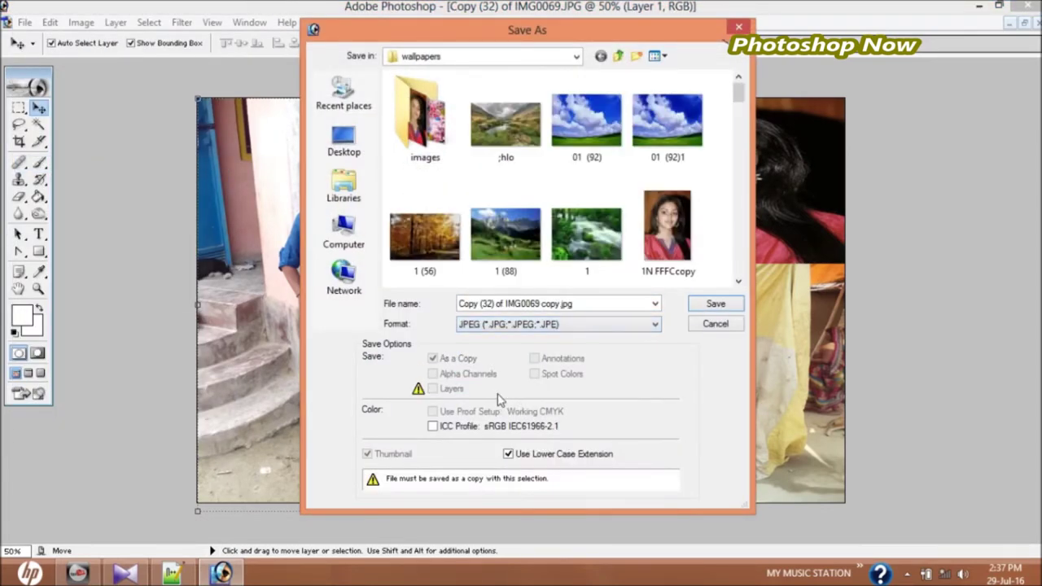
left_click(713, 305)
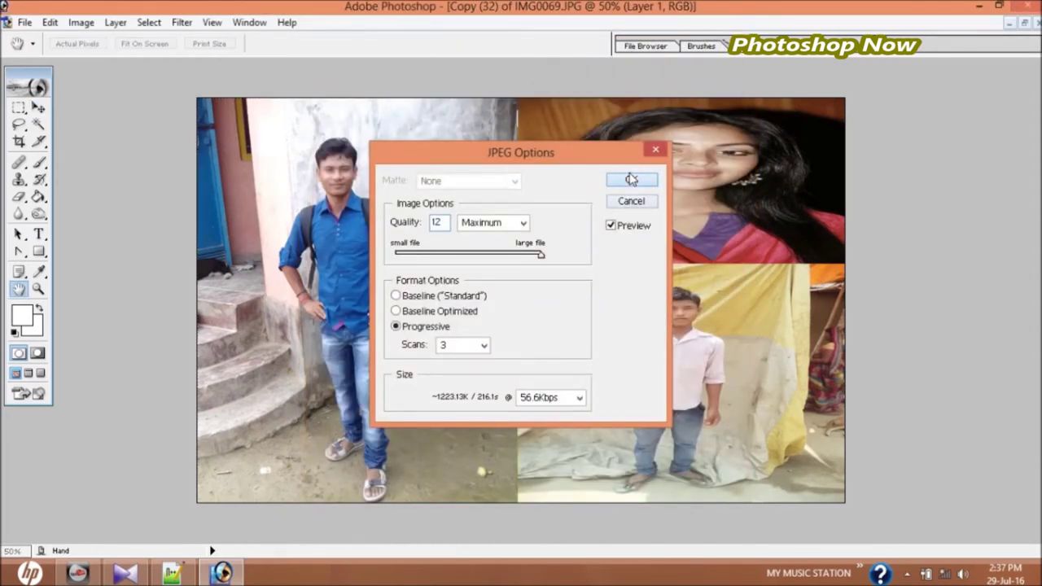
left_click(632, 179)
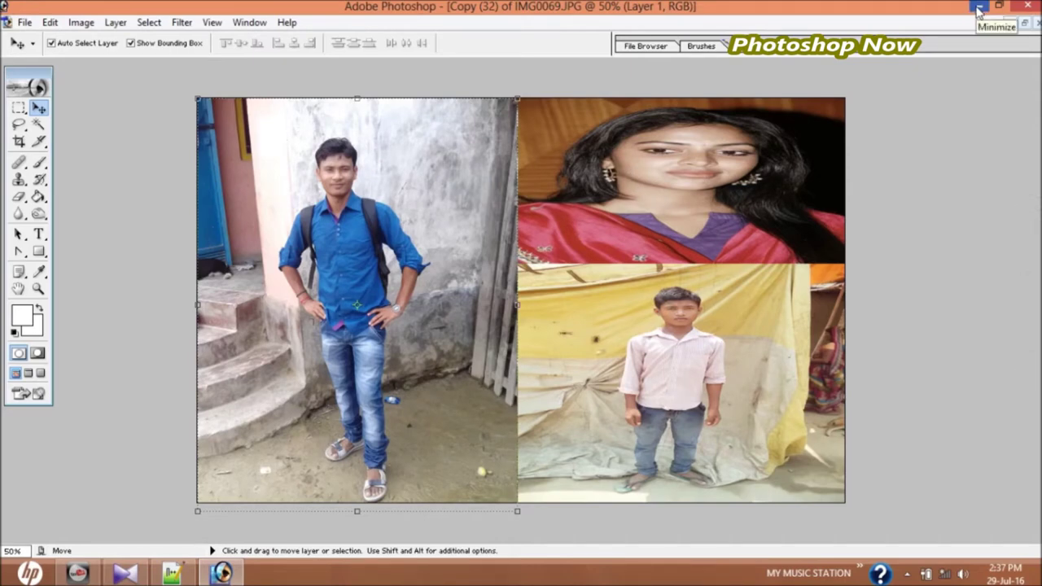
Step: Minimize Photoshop and open the desktop's wallpapers folder, maximized
left_click(980, 7)
left_click(979, 8)
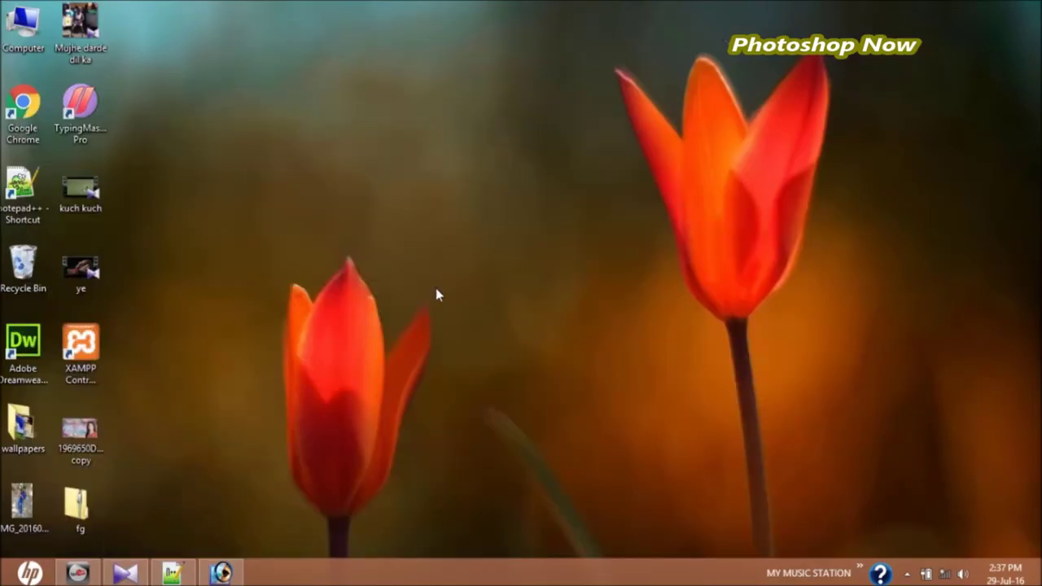
double_click(24, 439)
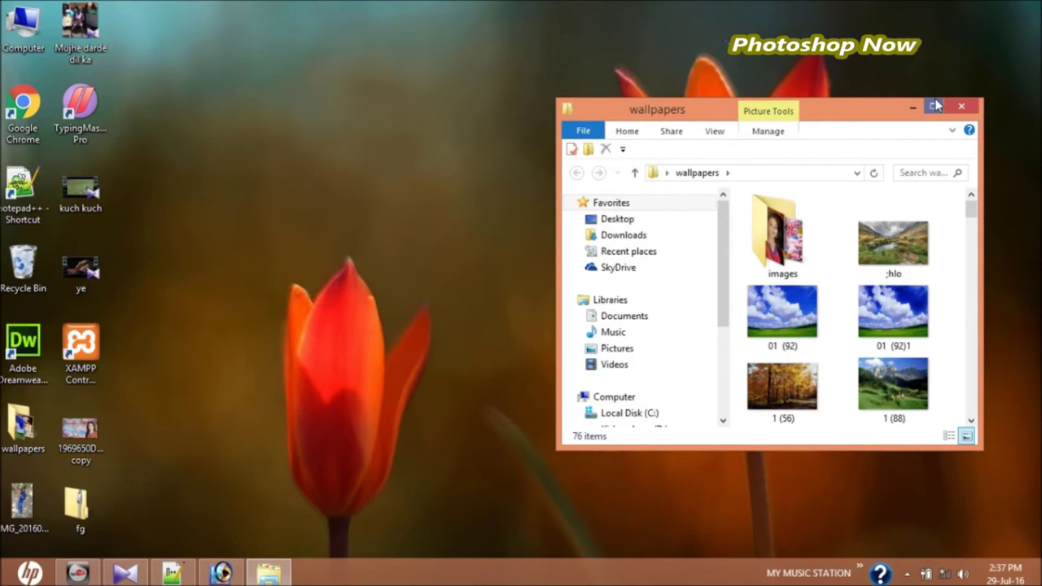
left_click(933, 107)
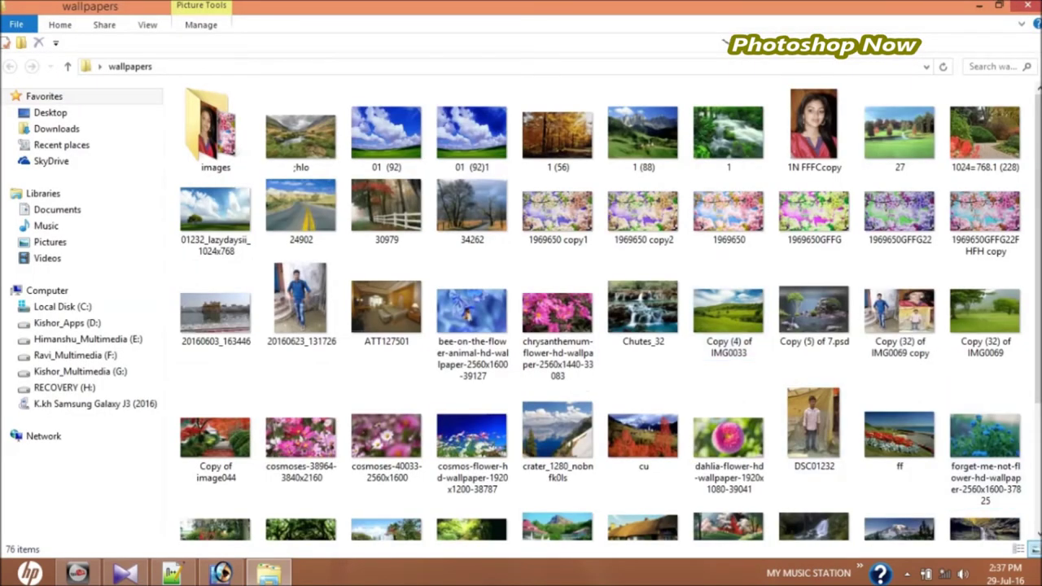
Step: Scroll the thumbnails and open the saved Copy (32) of IMG0069 copy collage
scroll(603, 309, "down", 2)
scroll(603, 310, "down", 3)
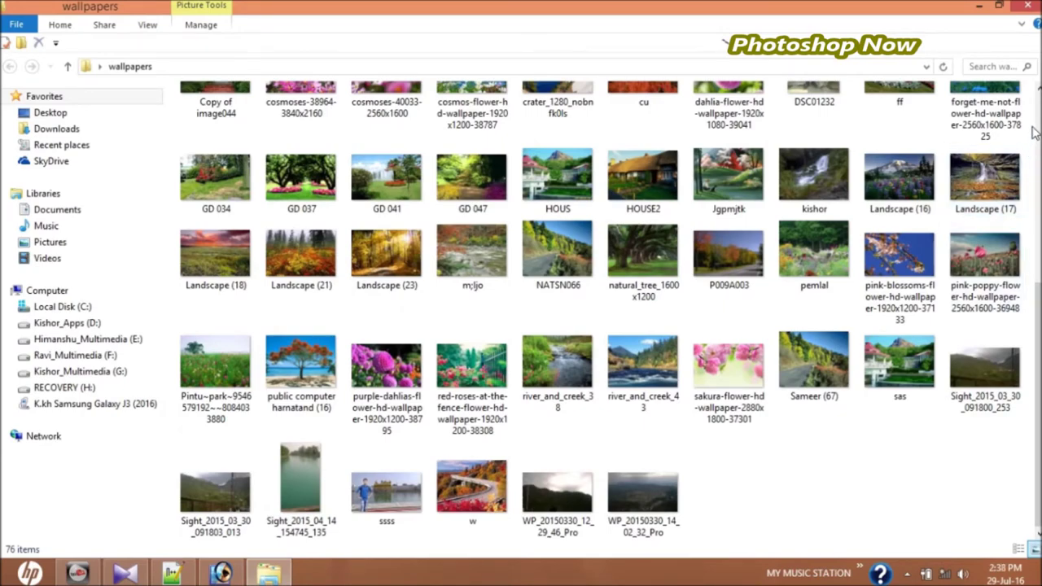
left_click(1037, 87)
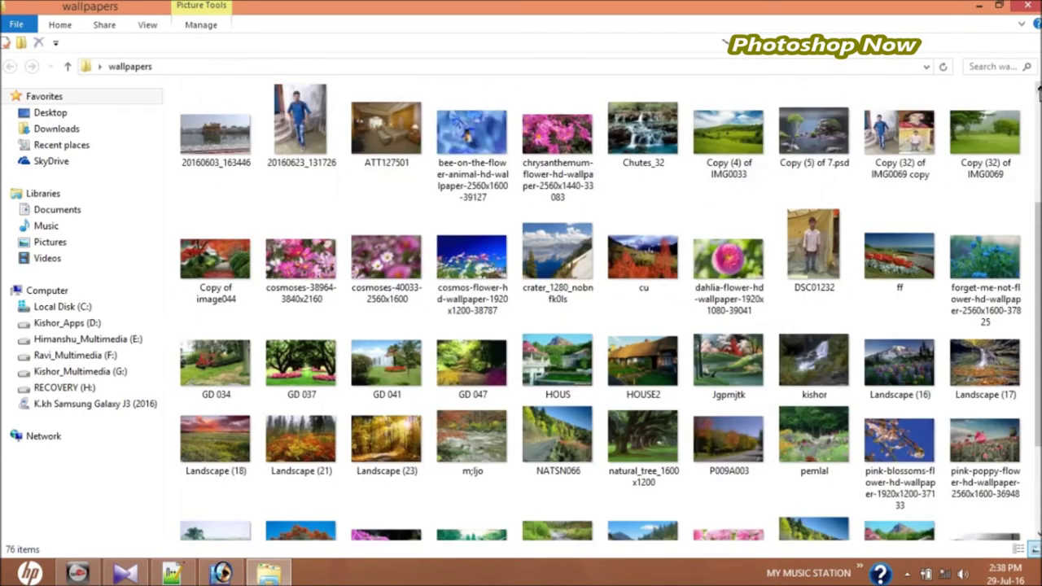
left_click(1036, 87)
double_click(904, 218)
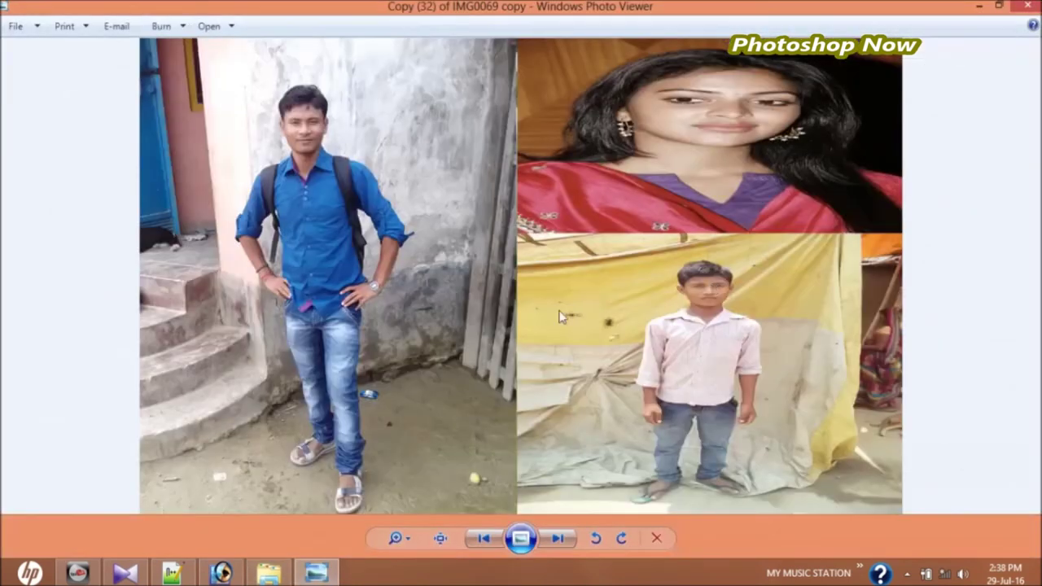
Step: Zoom into the collage in Photo Viewer and pan across toward the woman's portrait
left_click(440, 538)
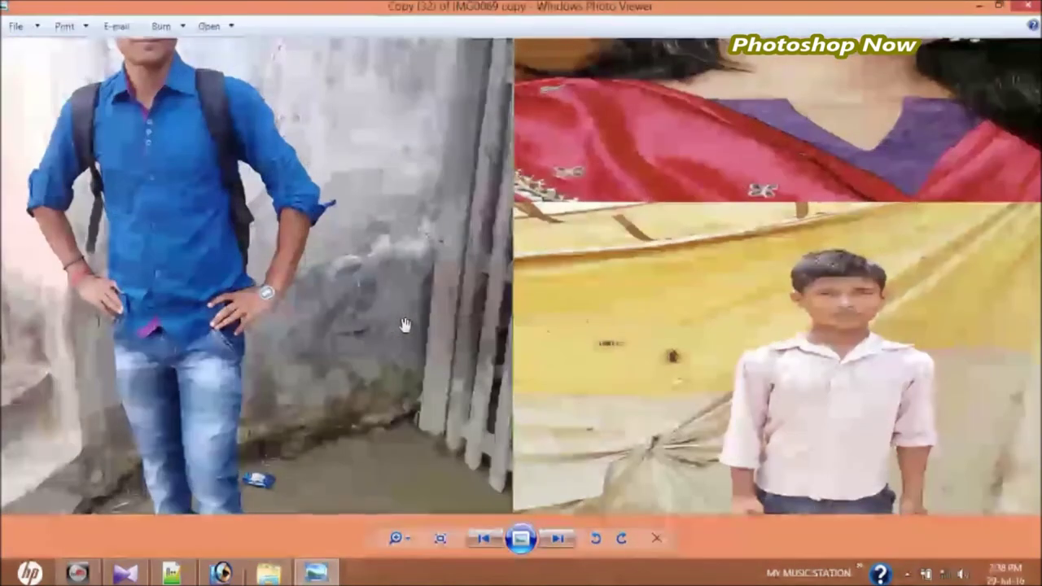
mouse_move(660, 301)
left_mouse_down()
mouse_move(529, 486)
mouse_move(708, 372)
mouse_move(813, 355)
left_mouse_up()
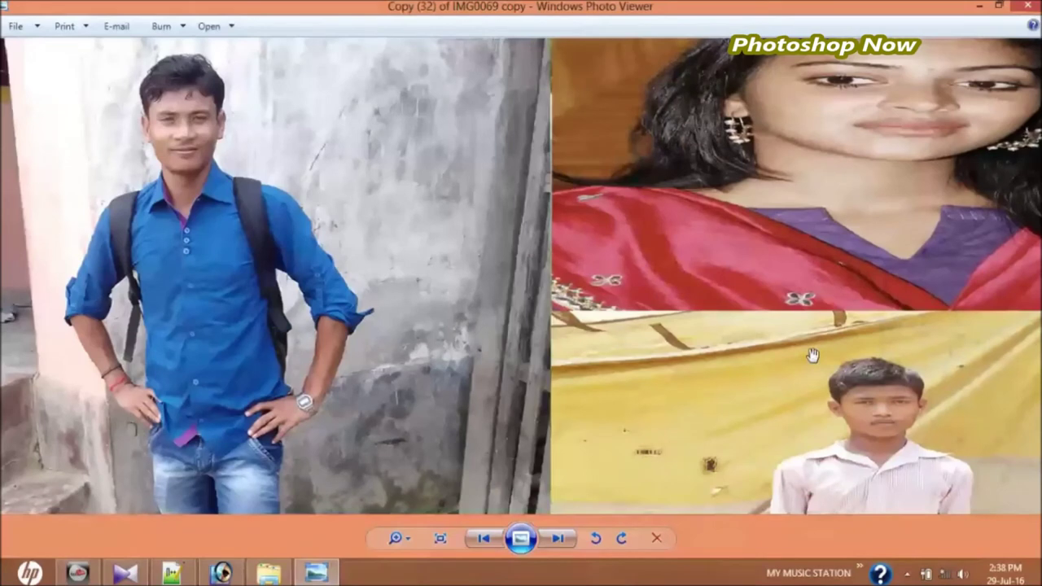
left_click_drag(609, 302, 507, 328)
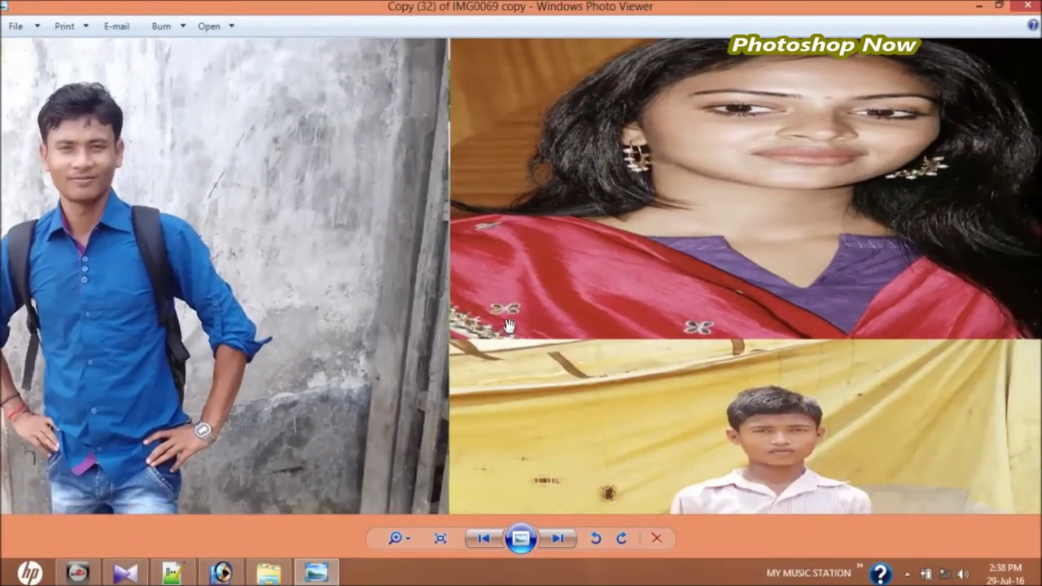